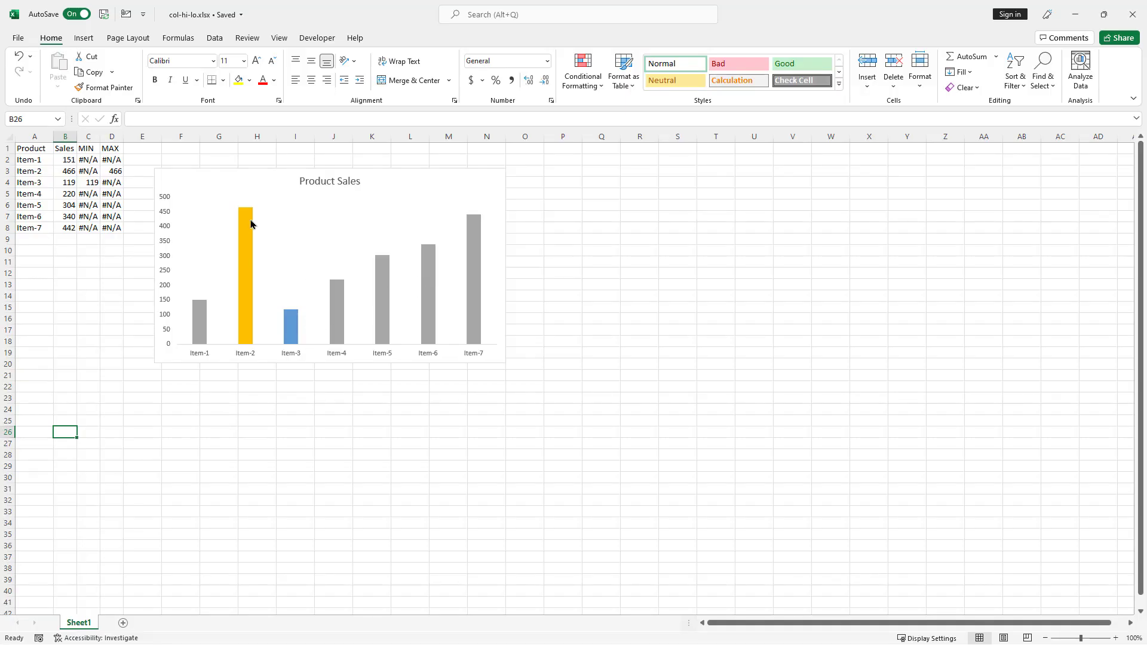
Recalculate twice, checking B7's RANDBETWEEN formula; Item-6 (424) becomes highest, Item-3 (154) lowest
mouse_move(246, 248)
mouse_move(289, 328)
click(190, 37)
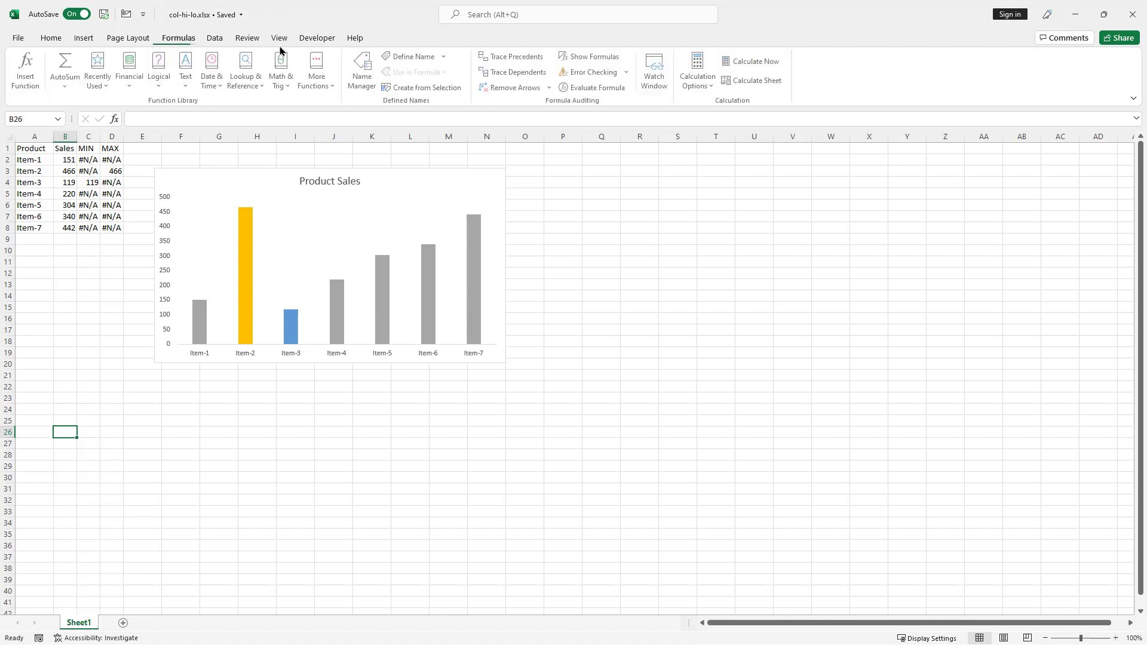
click(757, 62)
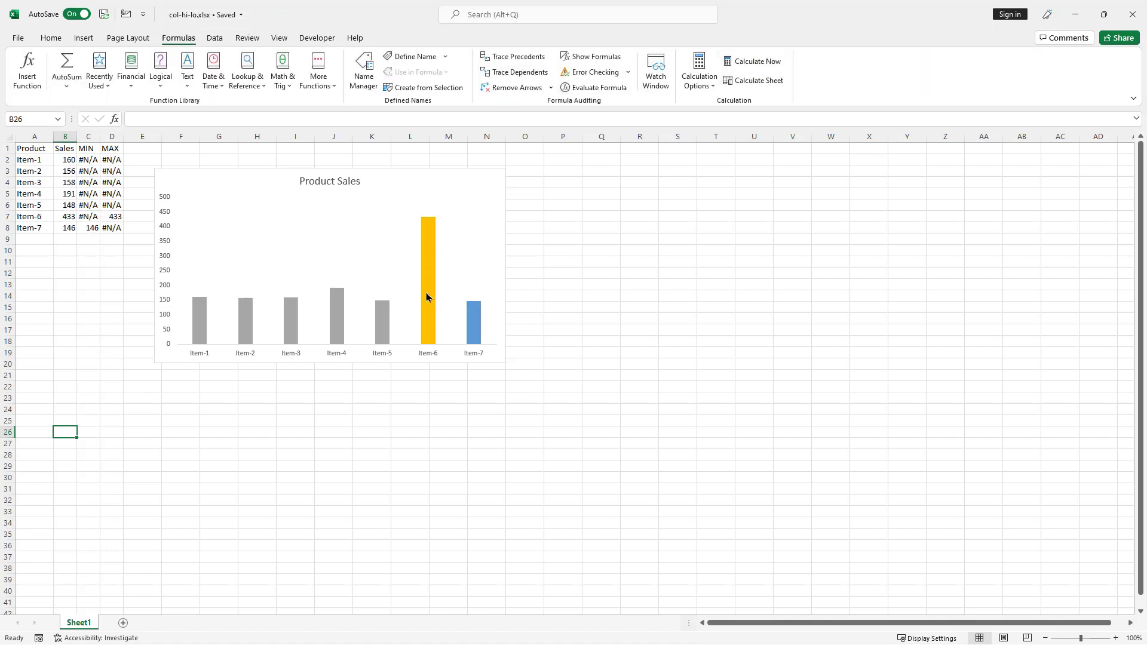
click(67, 215)
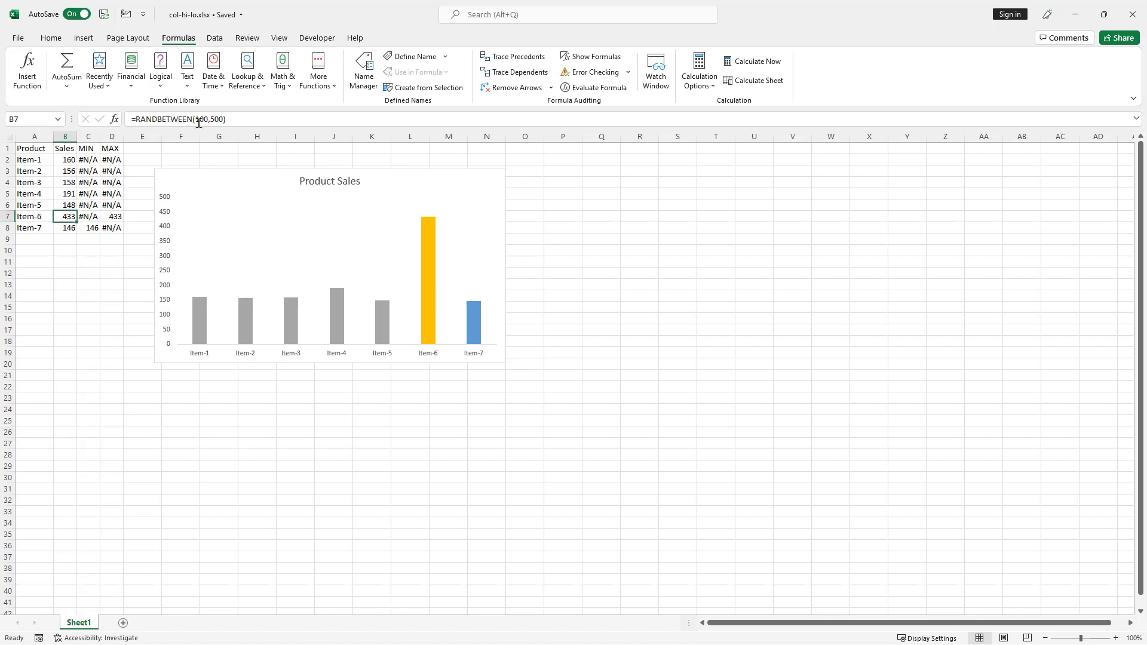
click(66, 352)
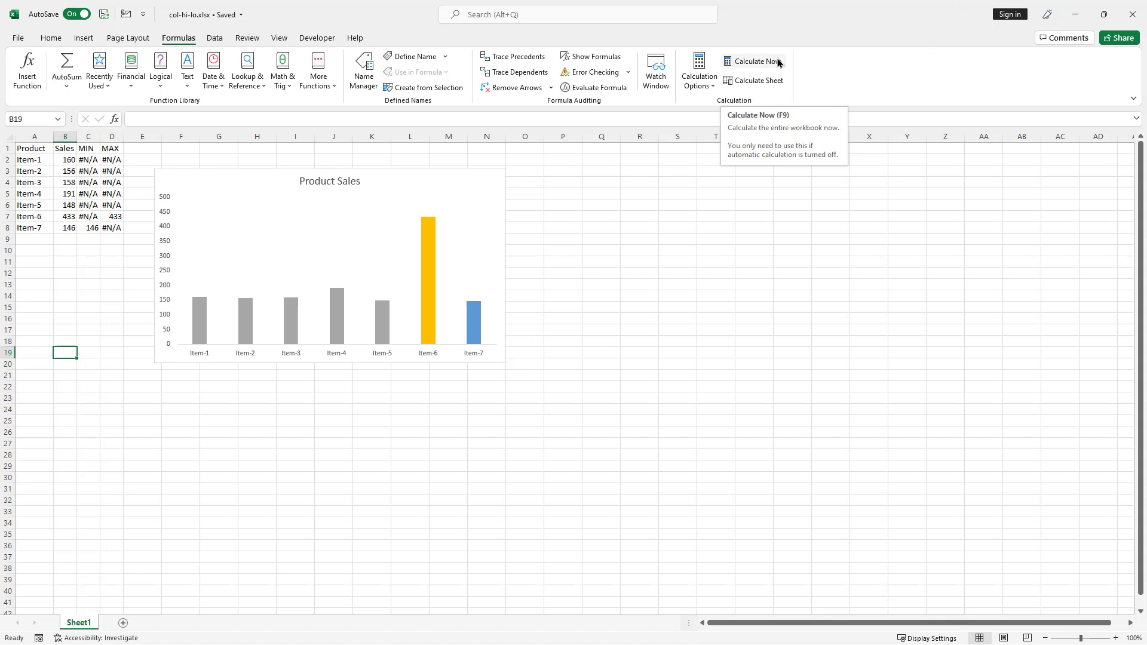
key(F9)
key(F9)
key(F9)
key(F9)
key(F9)
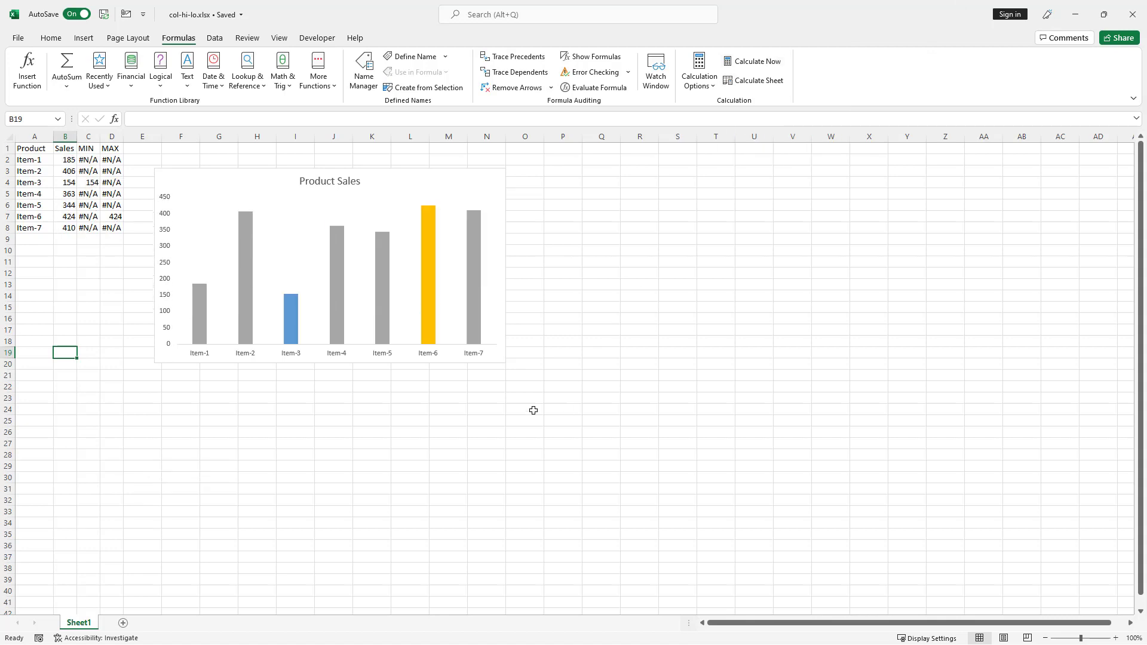
Hide the MIN and MAX helper columns C:D
drag(94, 142, 114, 138)
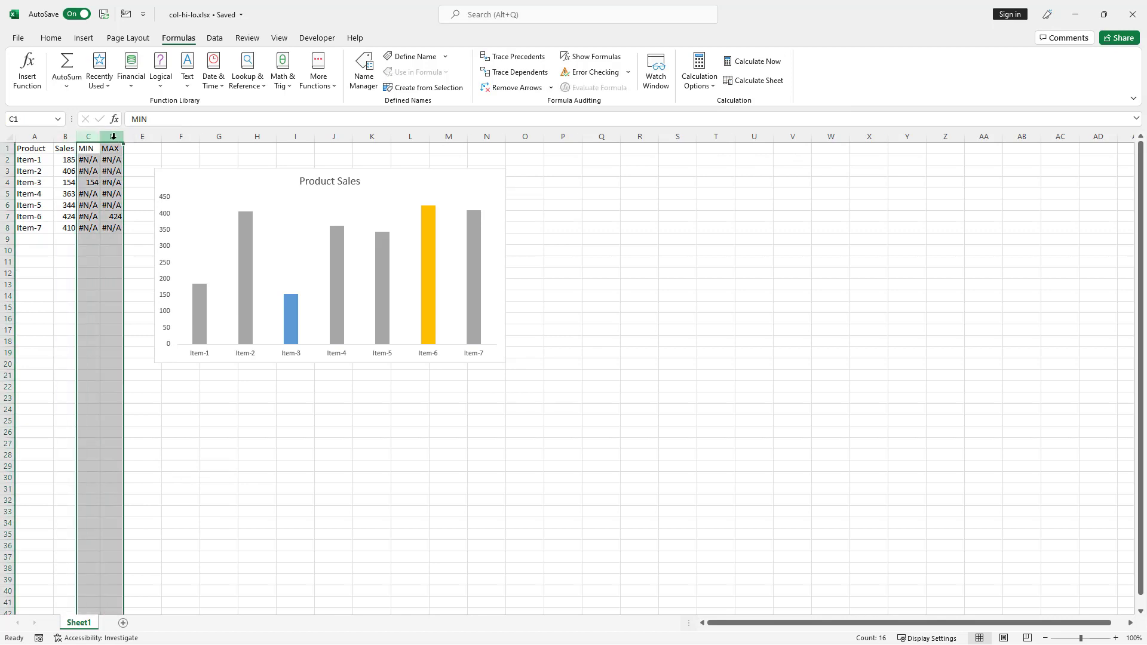
right_click(113, 139)
click(178, 327)
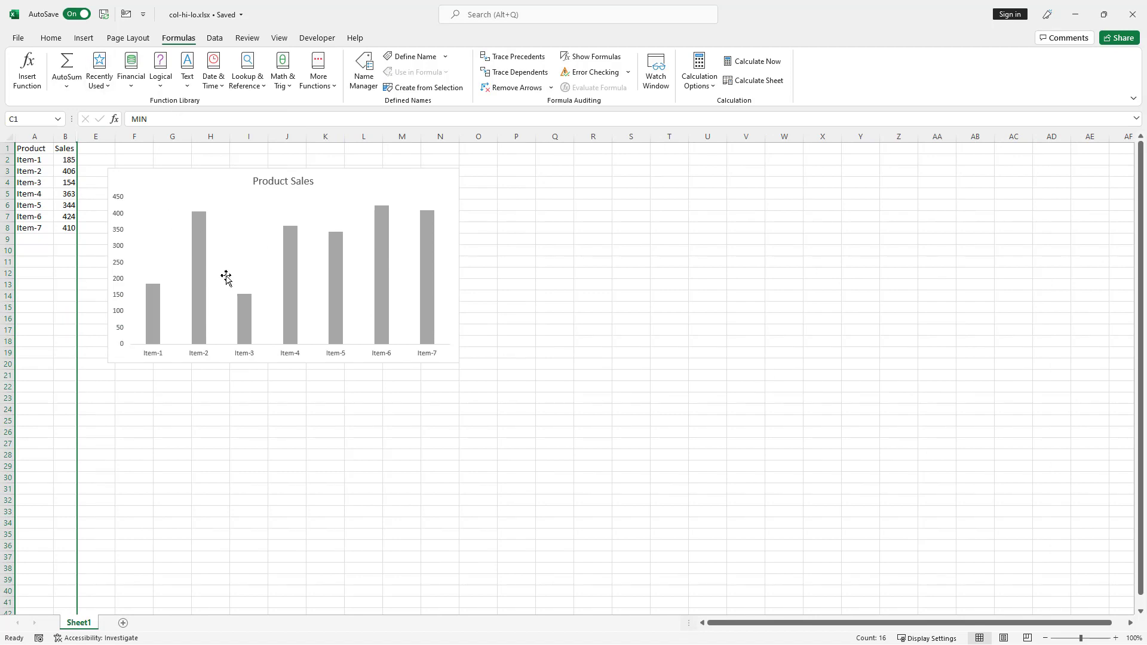
Copy the Product and Sales table A1:B8 to A1 of a new Sheet3
drag(39, 152, 54, 224)
key(ctrl+c)
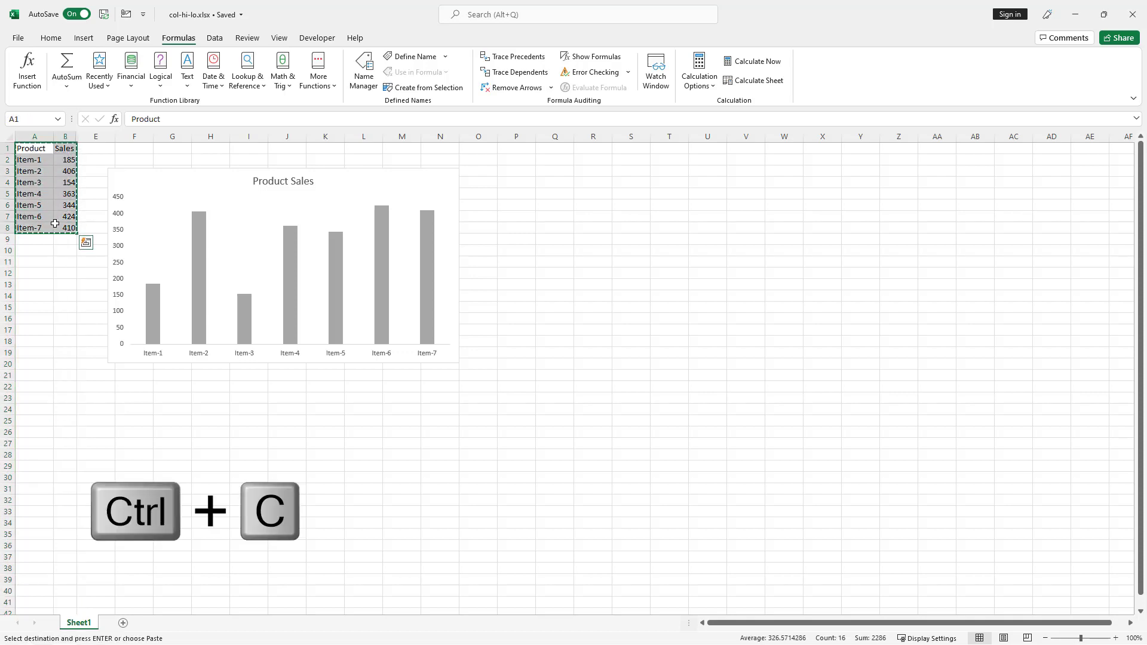
click(123, 624)
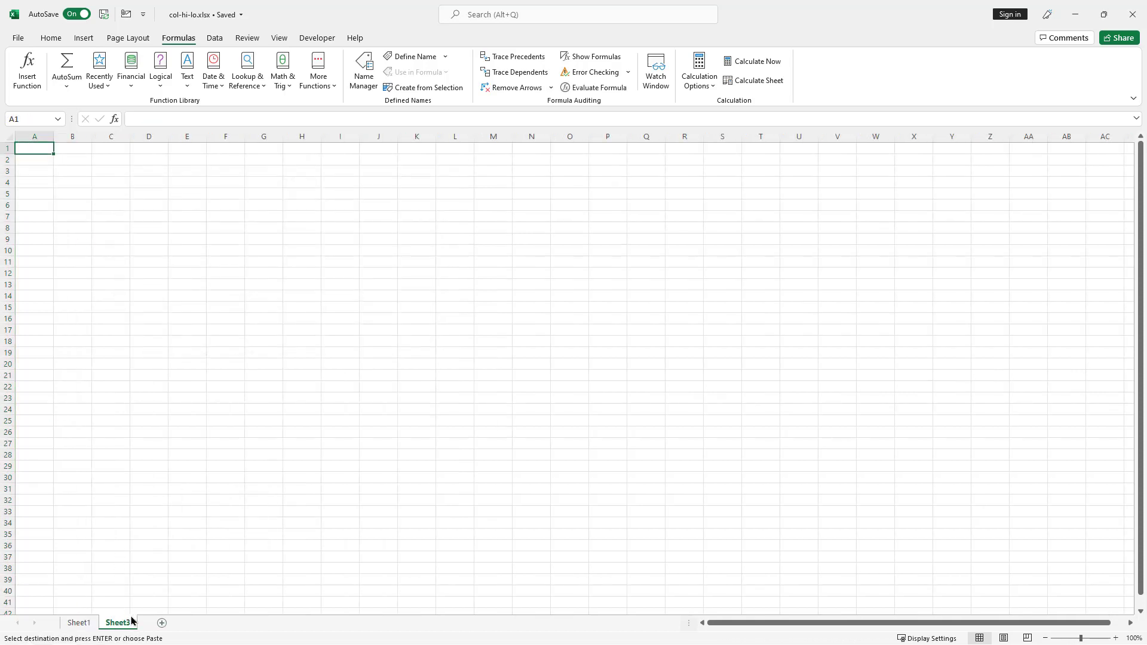
key(ctrl+v)
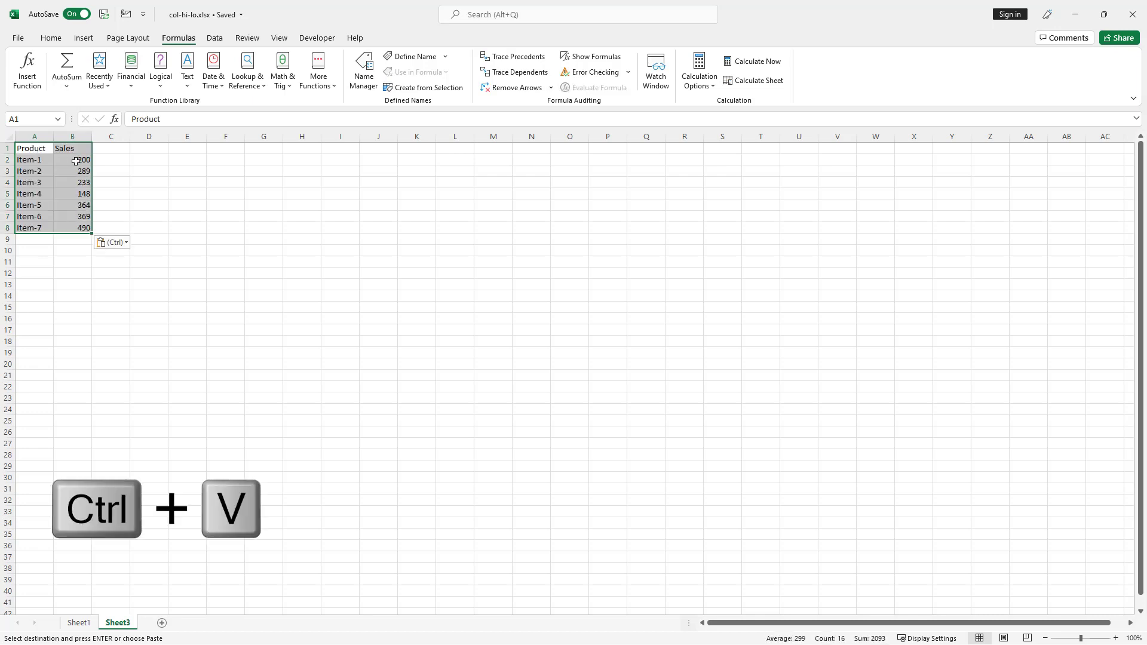
click(72, 159)
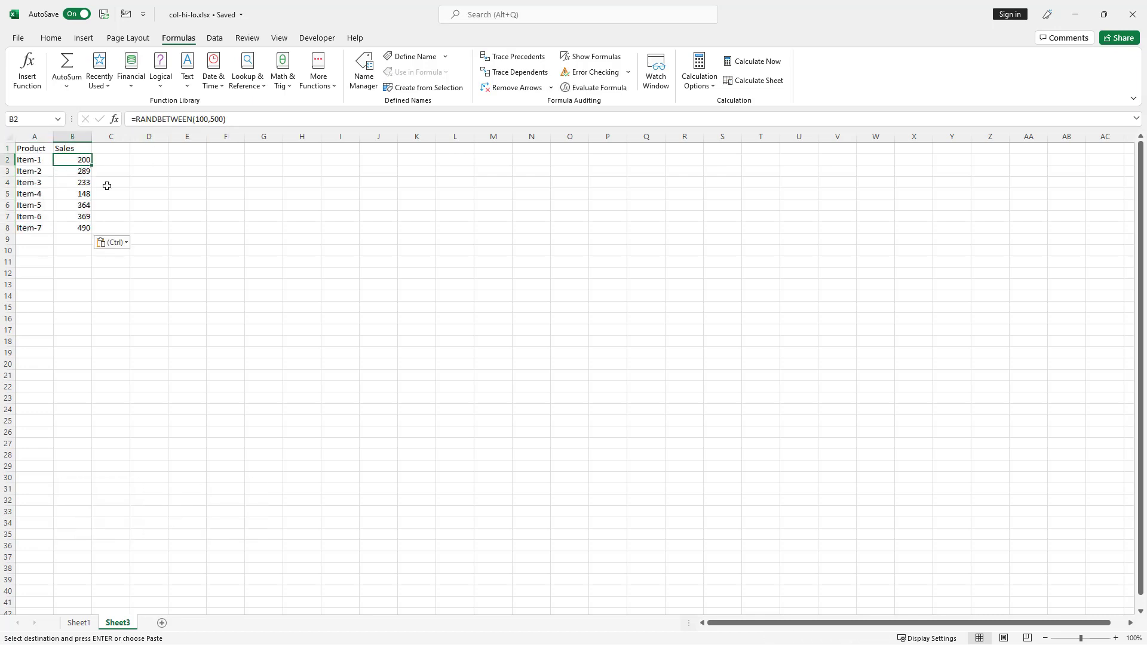
click(113, 150)
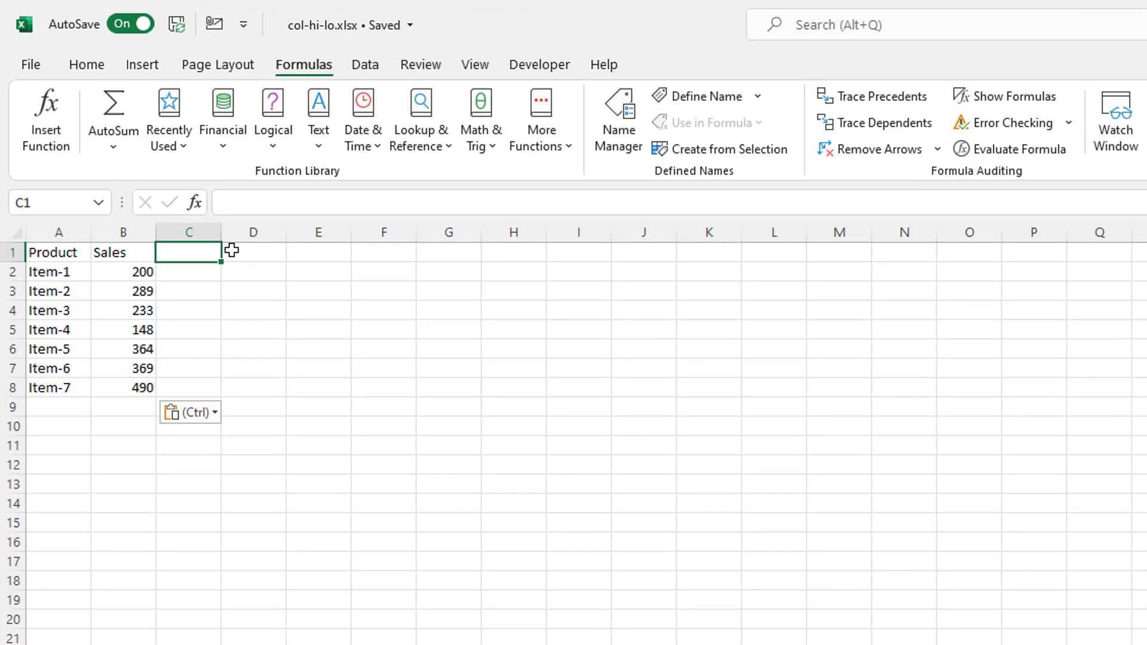
Add the headers Min in C1 and Max in D1
text(Min)
key(Tab)
text(Ma)
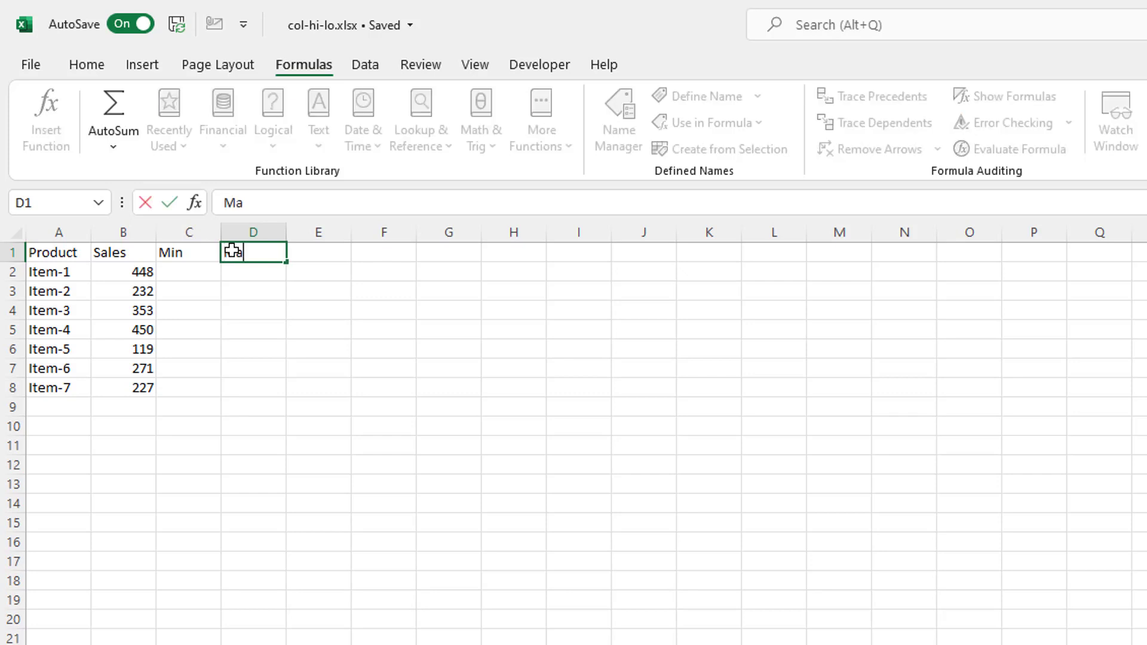
text(x)
key(Return)
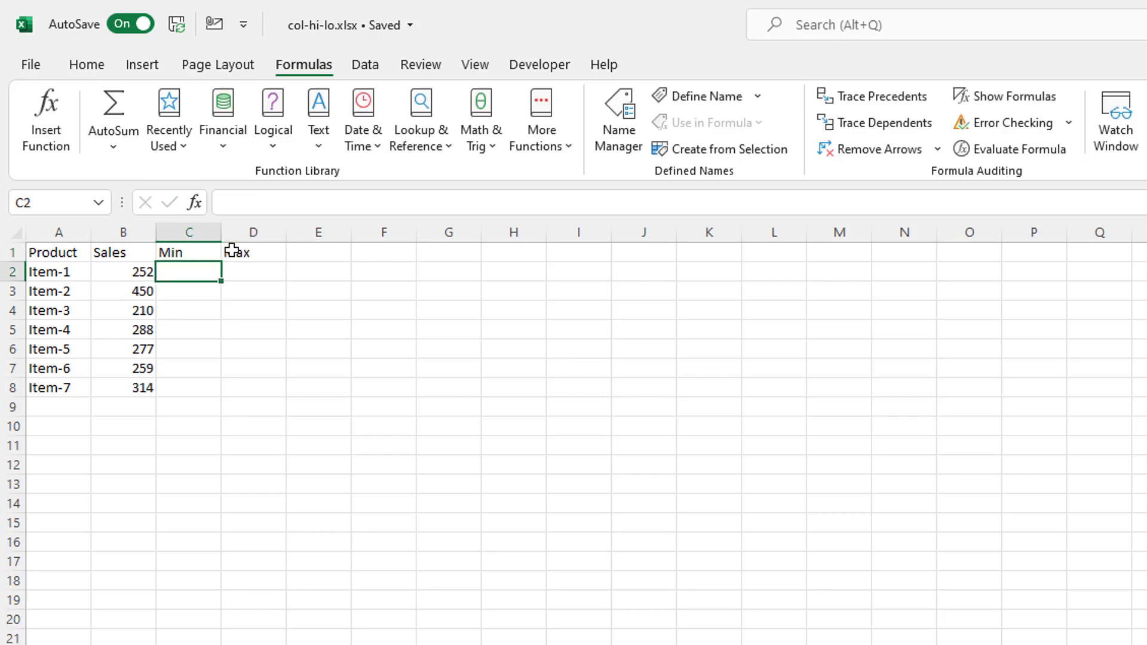
Enter =IF(B2=MIN($B$2:$B$8),B2,NA()) in C2
text(=if)
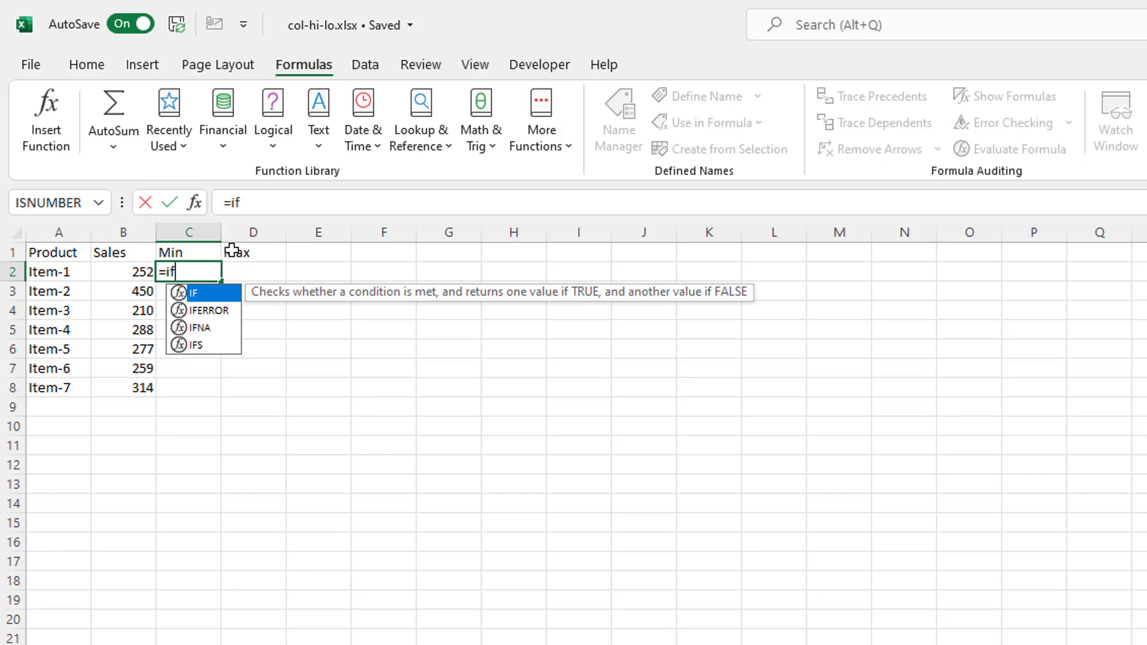
key(Tab)
click(119, 271)
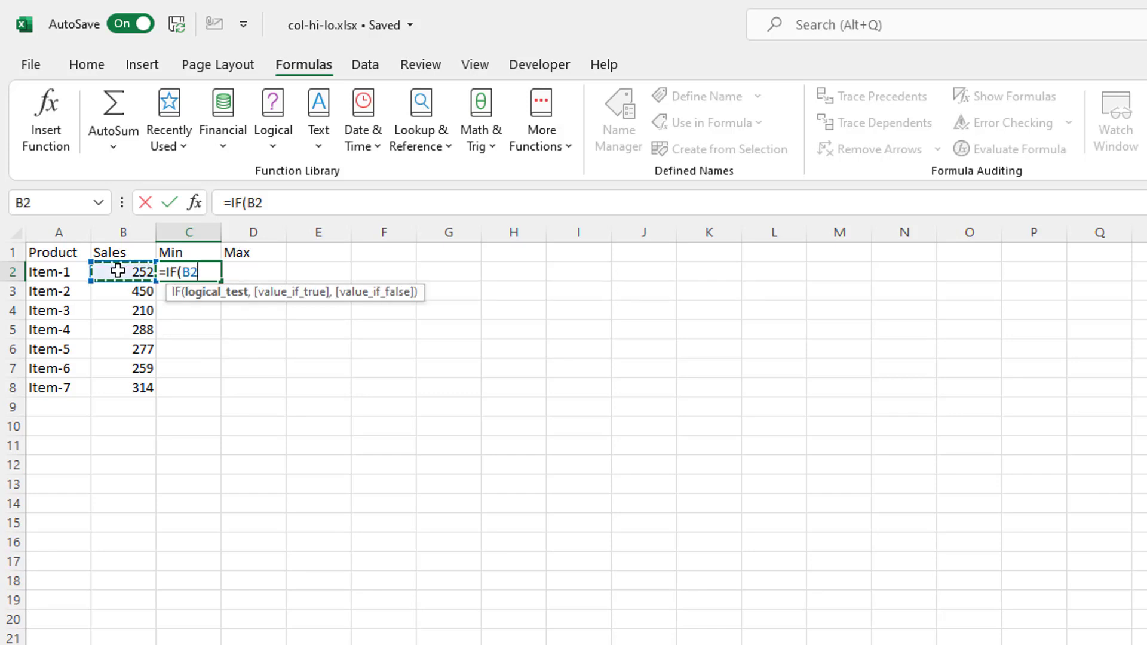
text(=min()
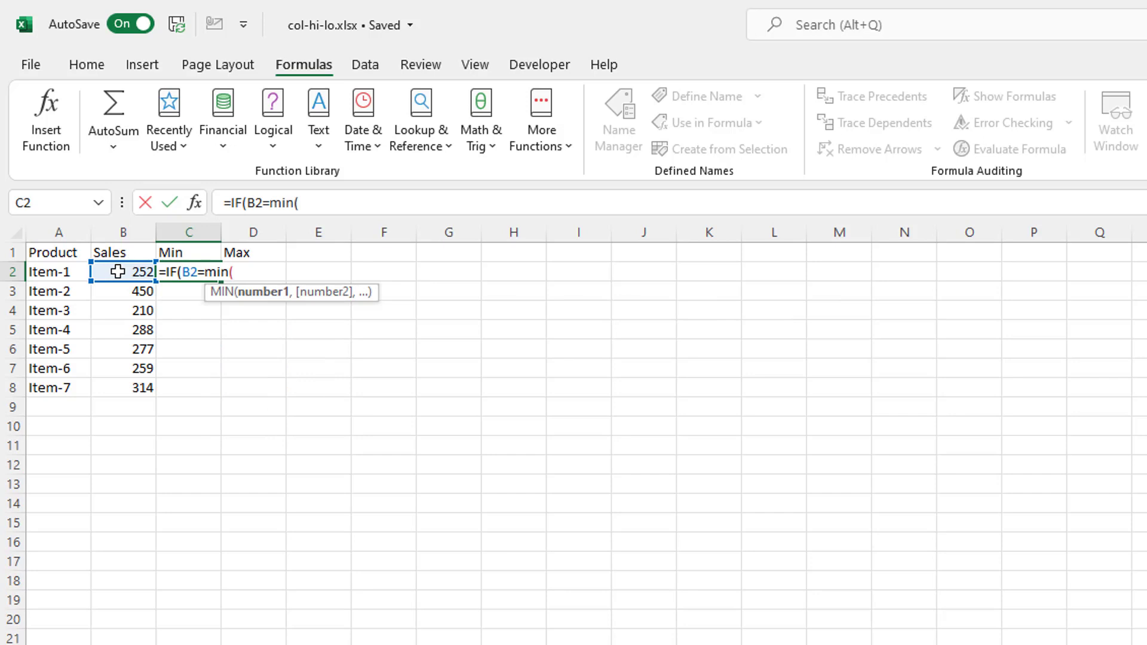
drag(118, 270, 130, 382)
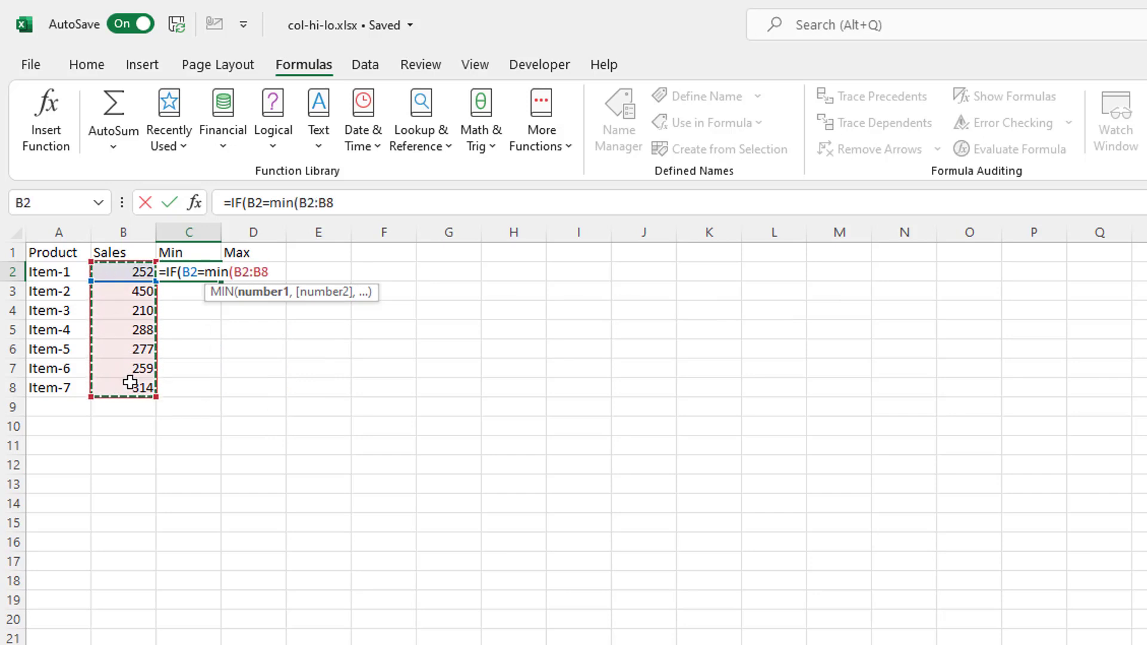
key(F4)
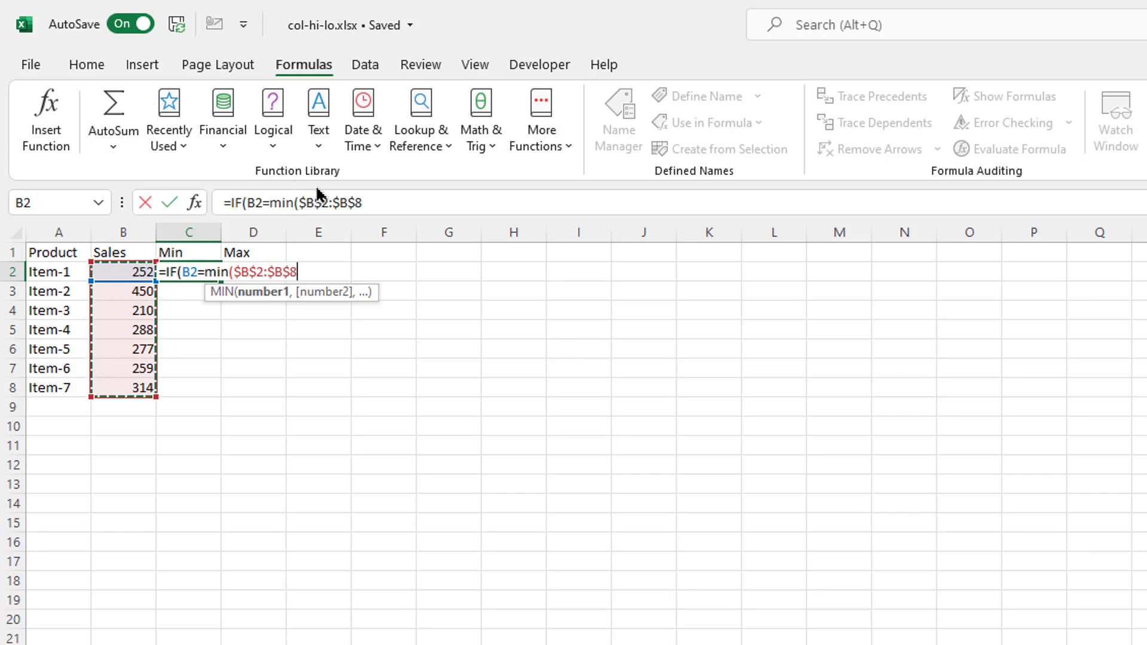
click(389, 204)
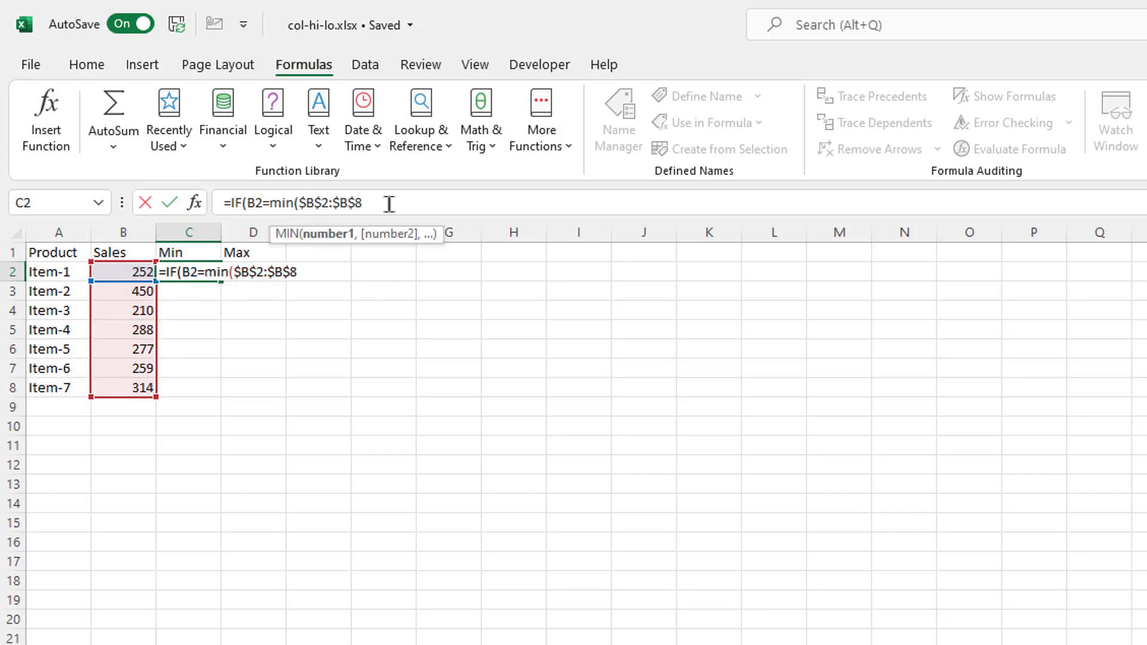
text(),)
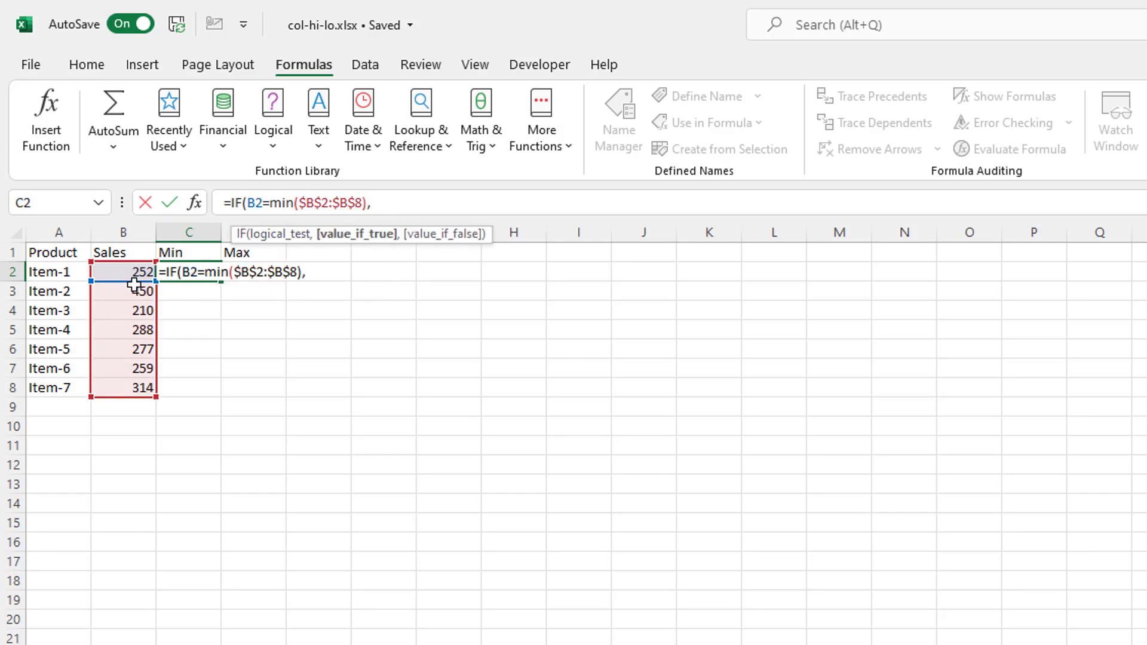
click(113, 273)
text(,)
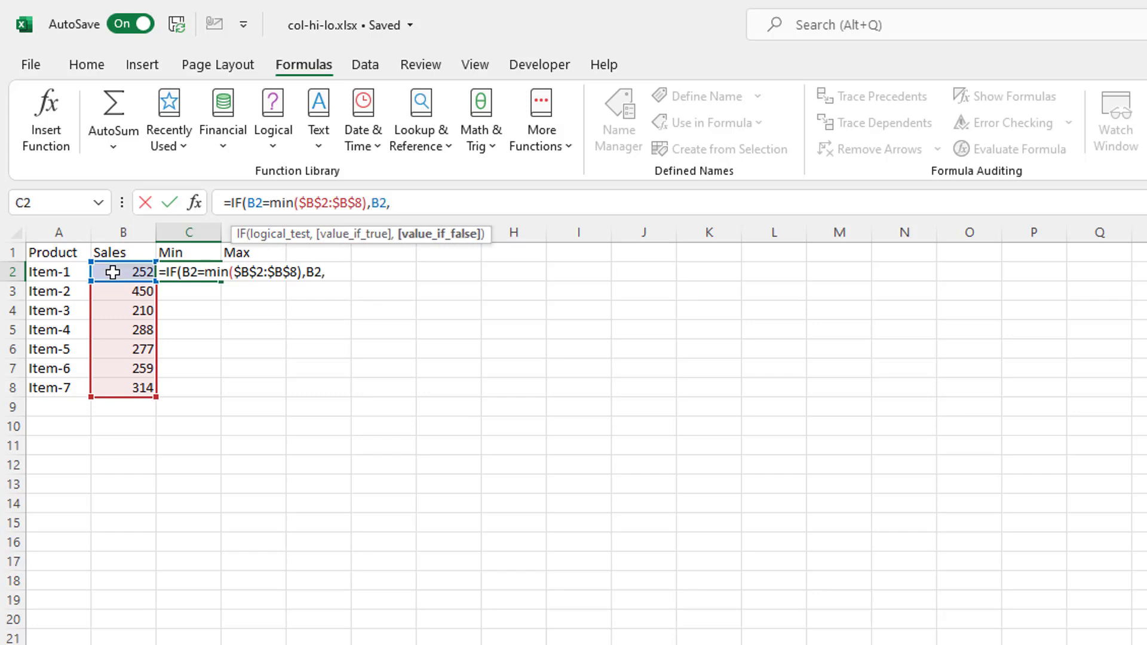
text(na()))
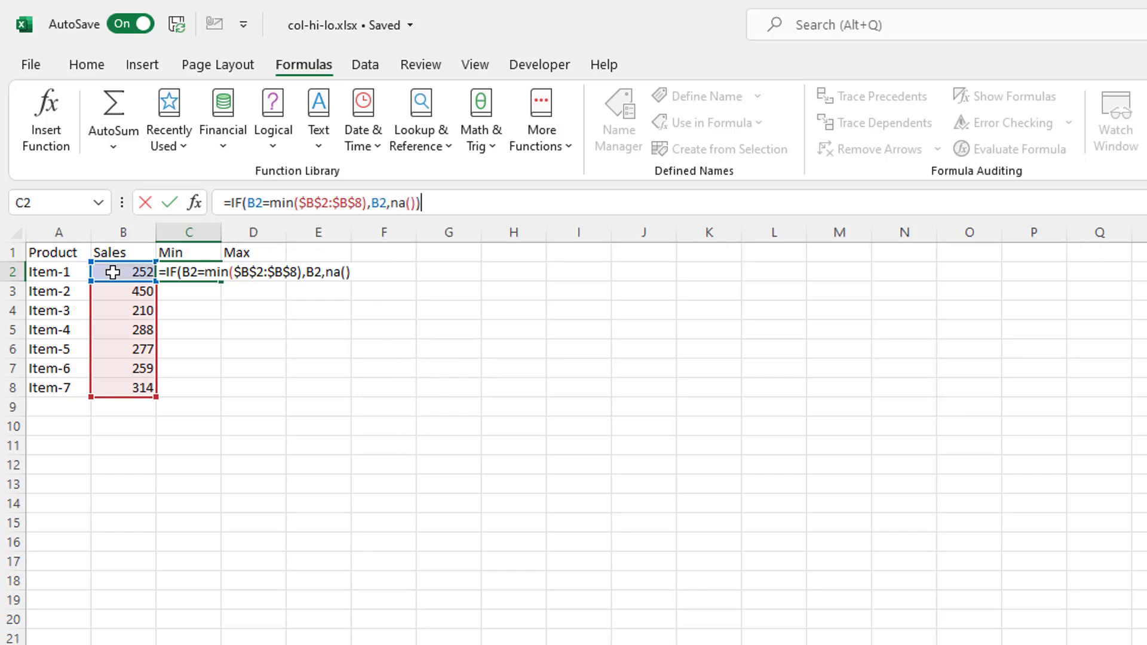
key(Return)
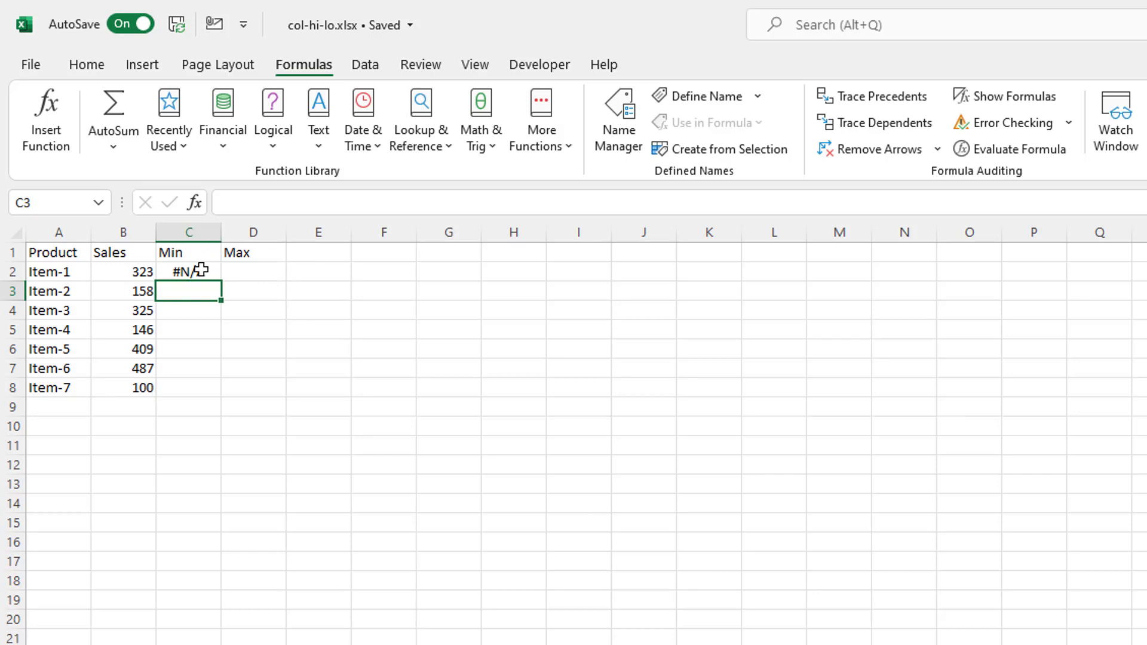
Fill the Min formula down to C8 so only Item-2 shows 218
click(200, 272)
double_click(219, 279)
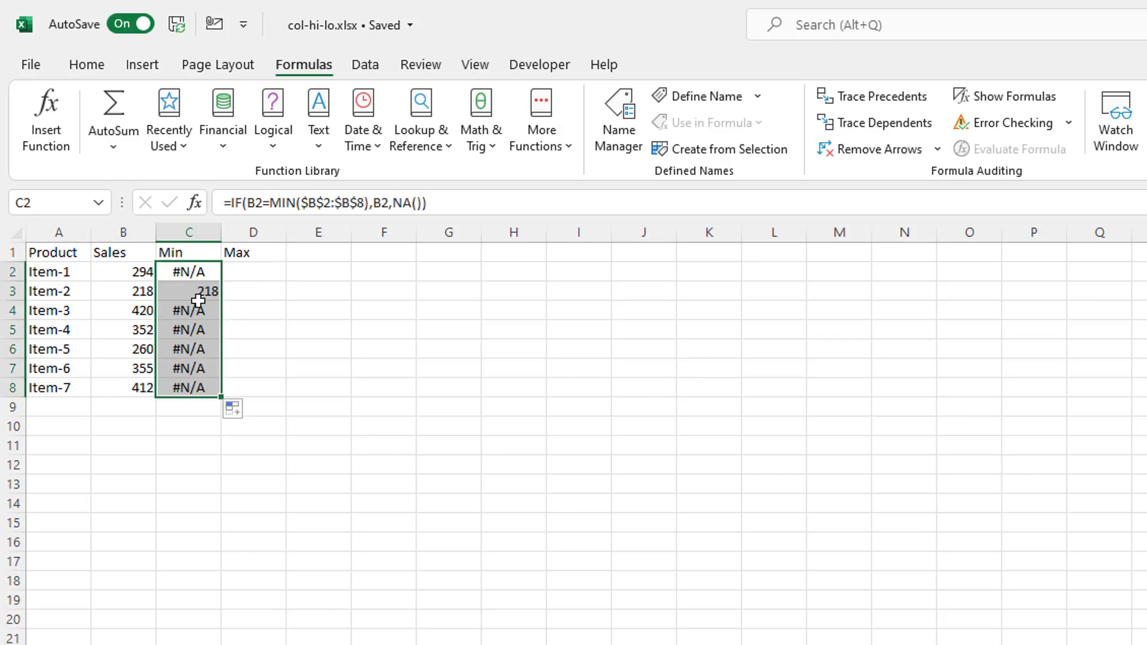
click(190, 271)
click(455, 205)
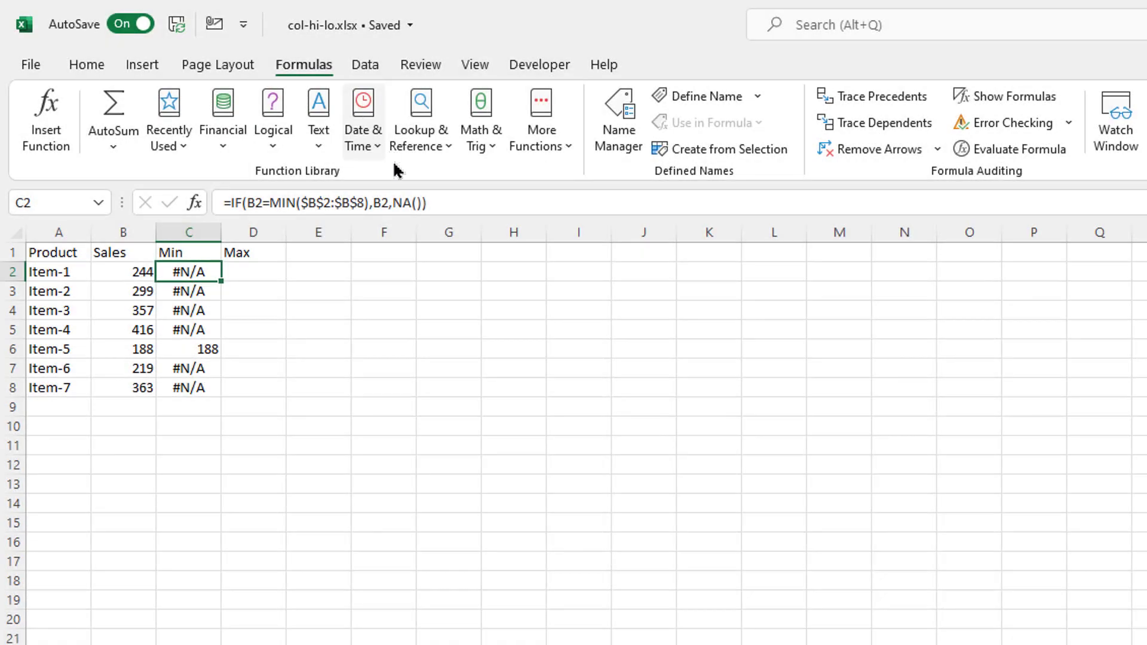
Reuse the Min formula as =IF(B2=MAX($B$2:$B$8),B2,NA()) in D2 and fill to D8
drag(440, 202, 276, 314)
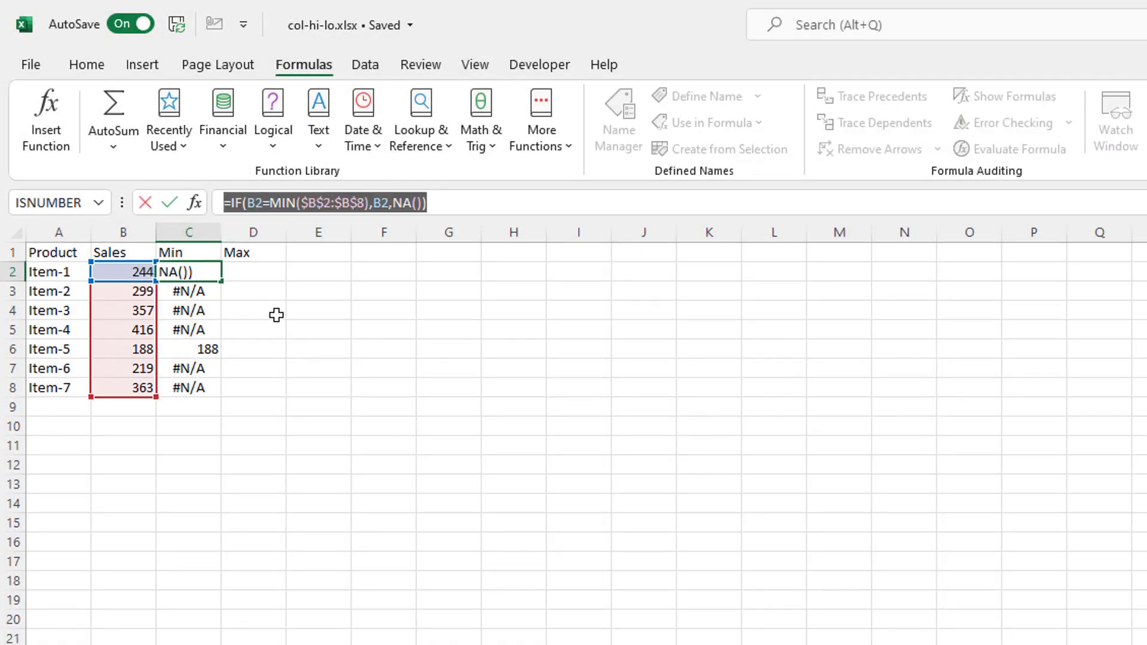
key(Escape)
click(264, 272)
click(295, 201)
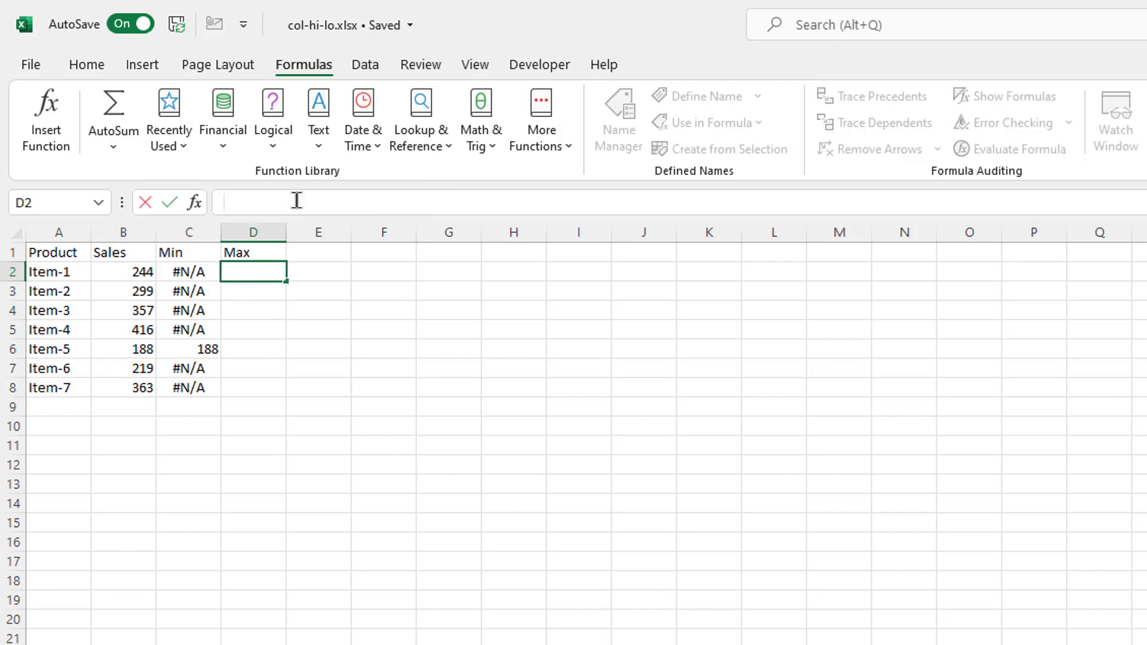
key(ctrl+v)
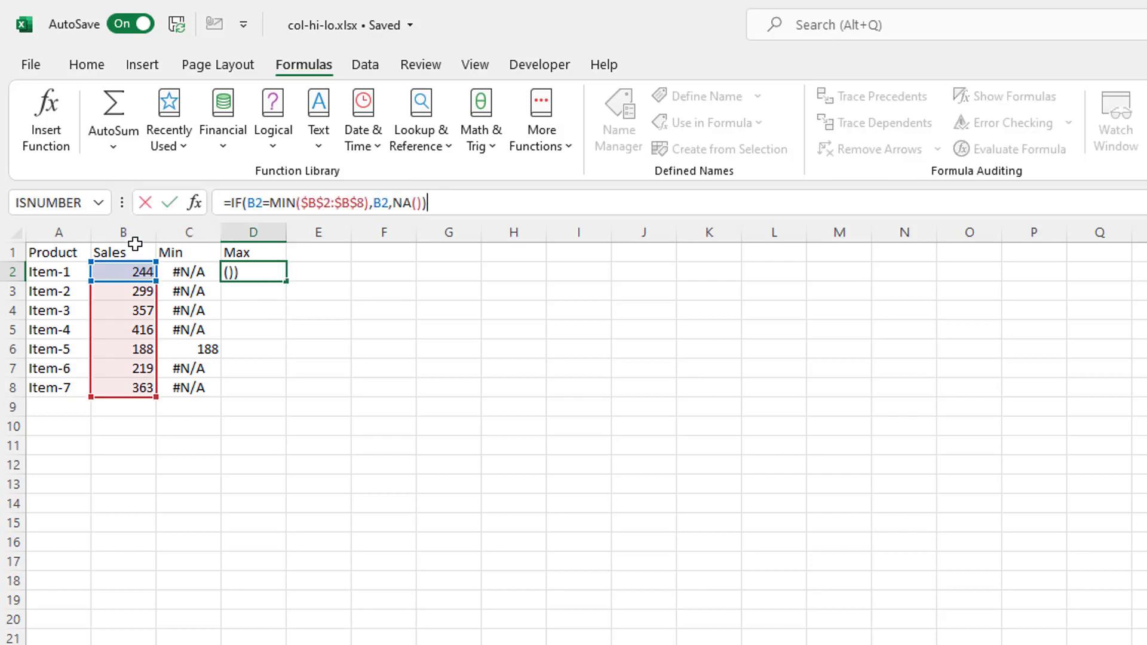
click(296, 203)
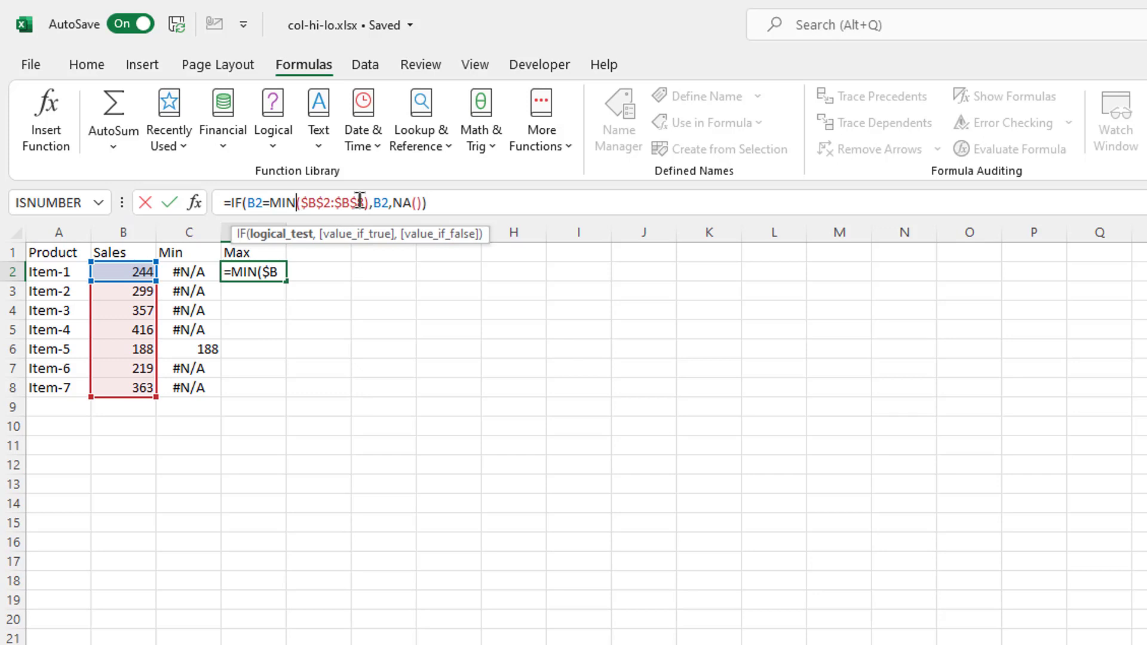
key(BackSpace)
key(BackSpace)
text(ax)
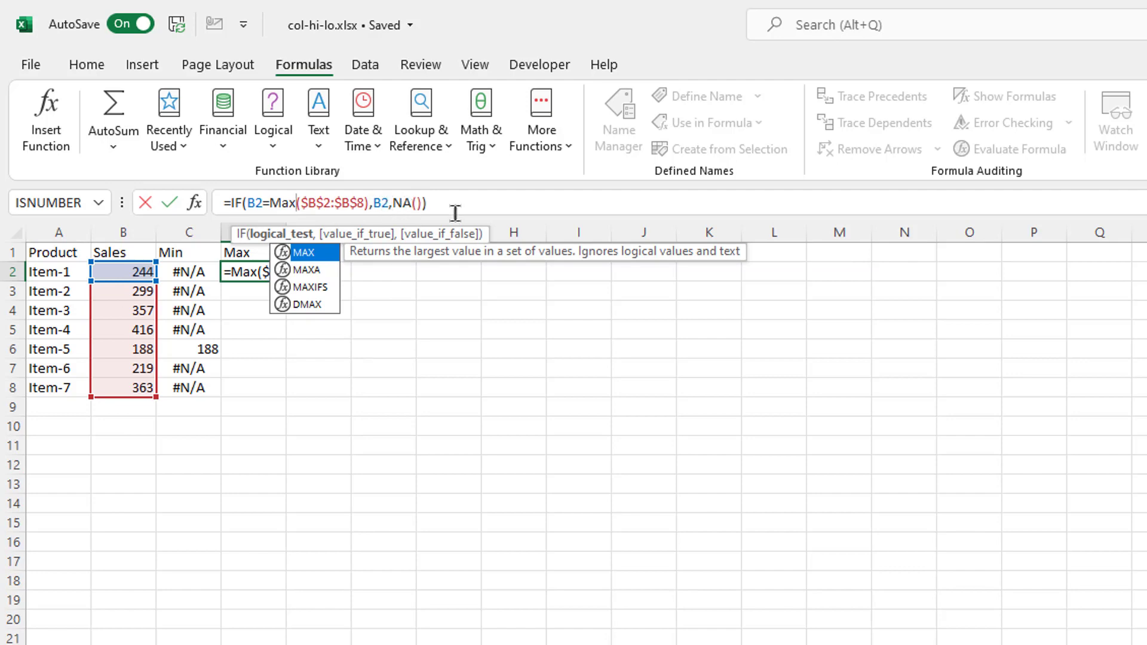
key(ctrl+Return)
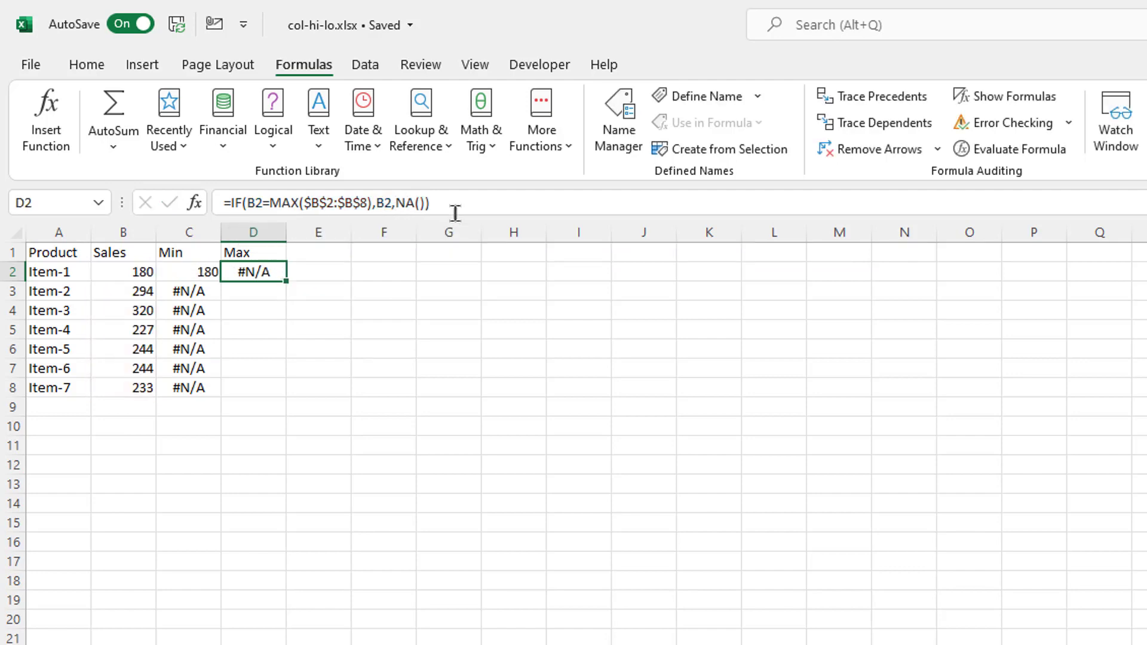
double_click(287, 281)
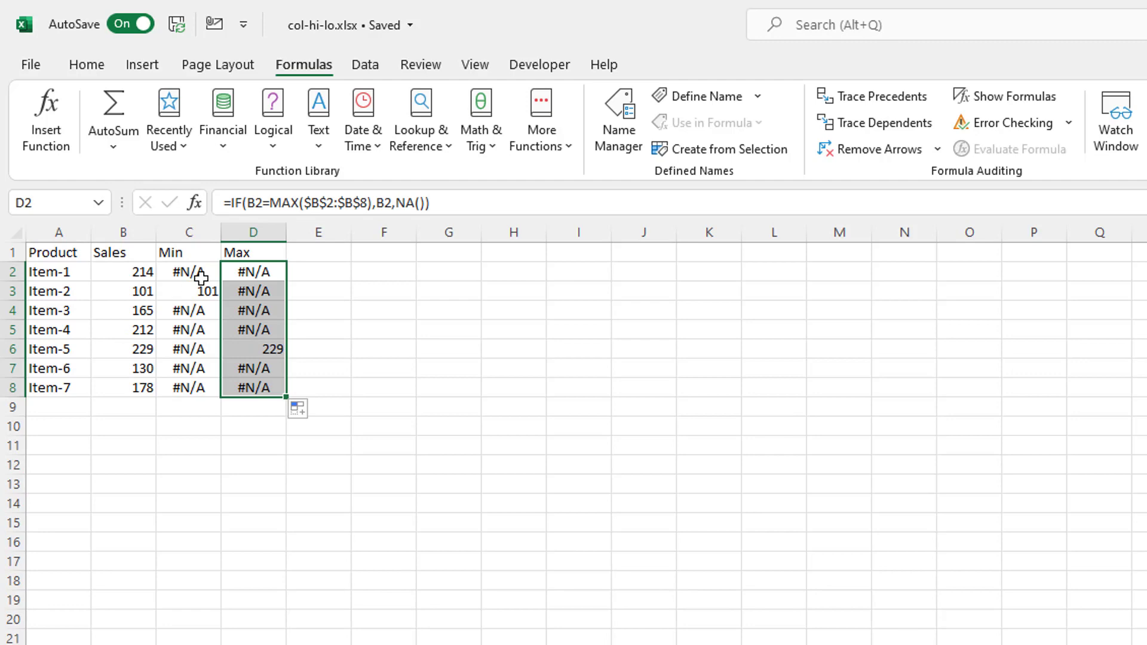
click(124, 326)
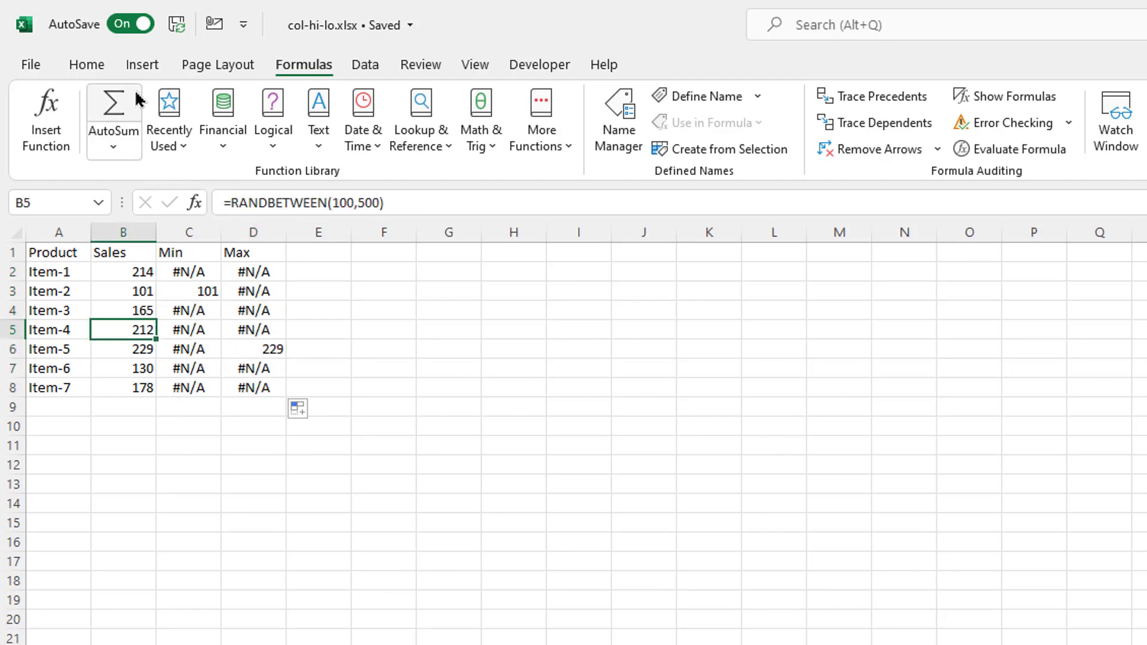
Insert a clustered column chart of Sales, Min and Max and place it beside the table
click(142, 66)
click(883, 98)
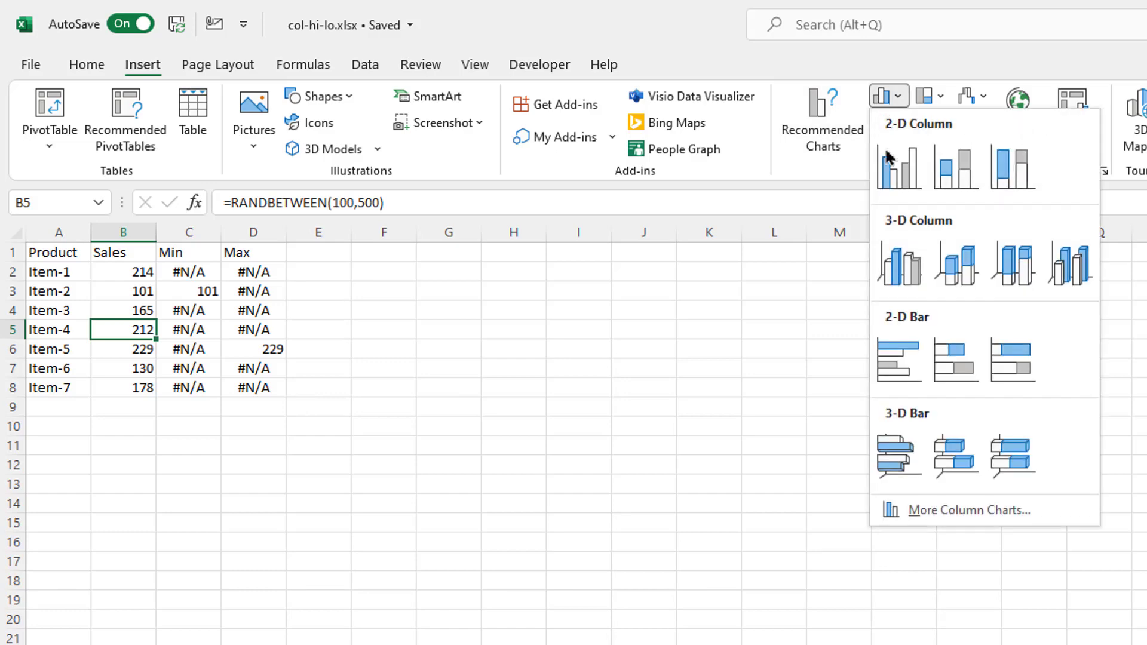
click(887, 166)
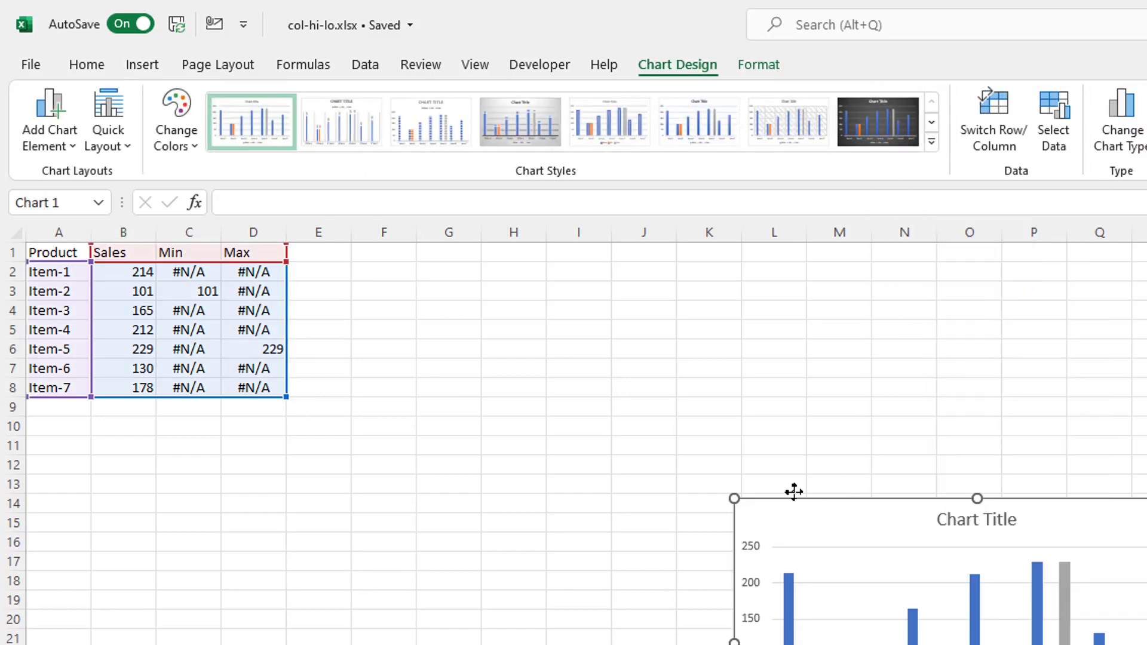
drag(794, 502, 452, 341)
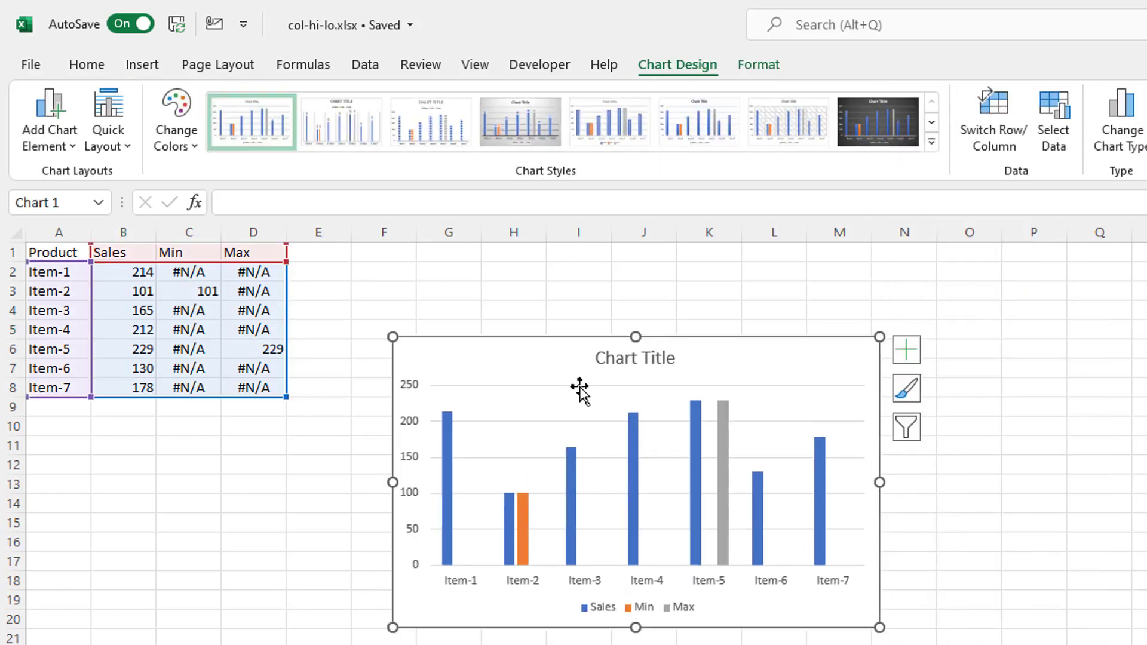
key(Delete)
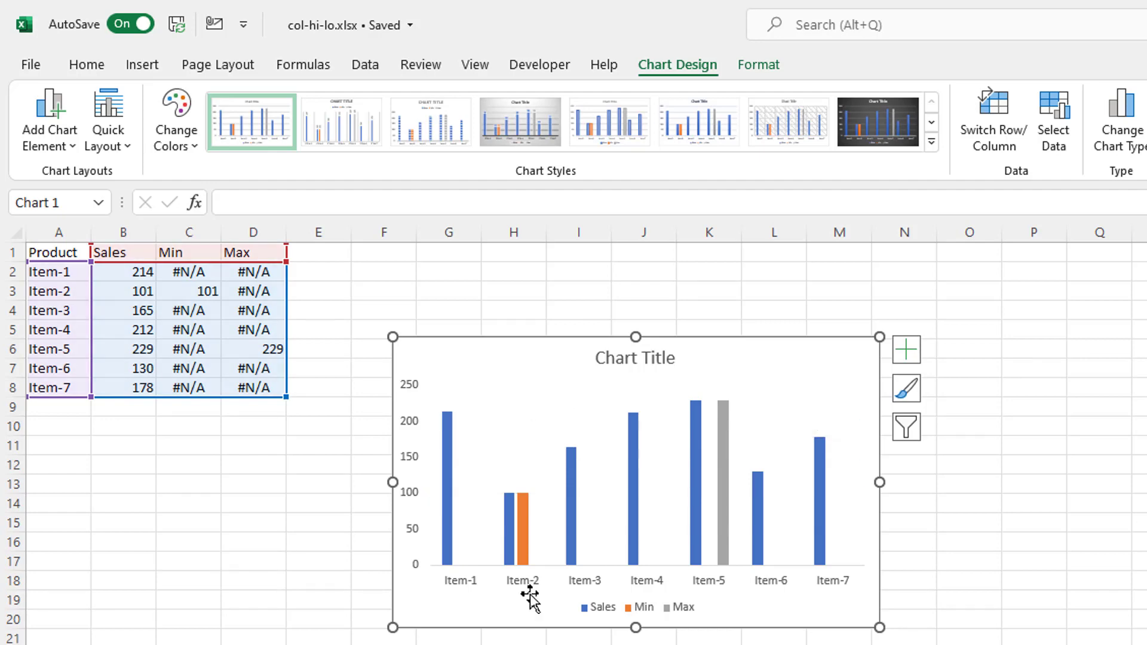
mouse_move(518, 543)
click(725, 436)
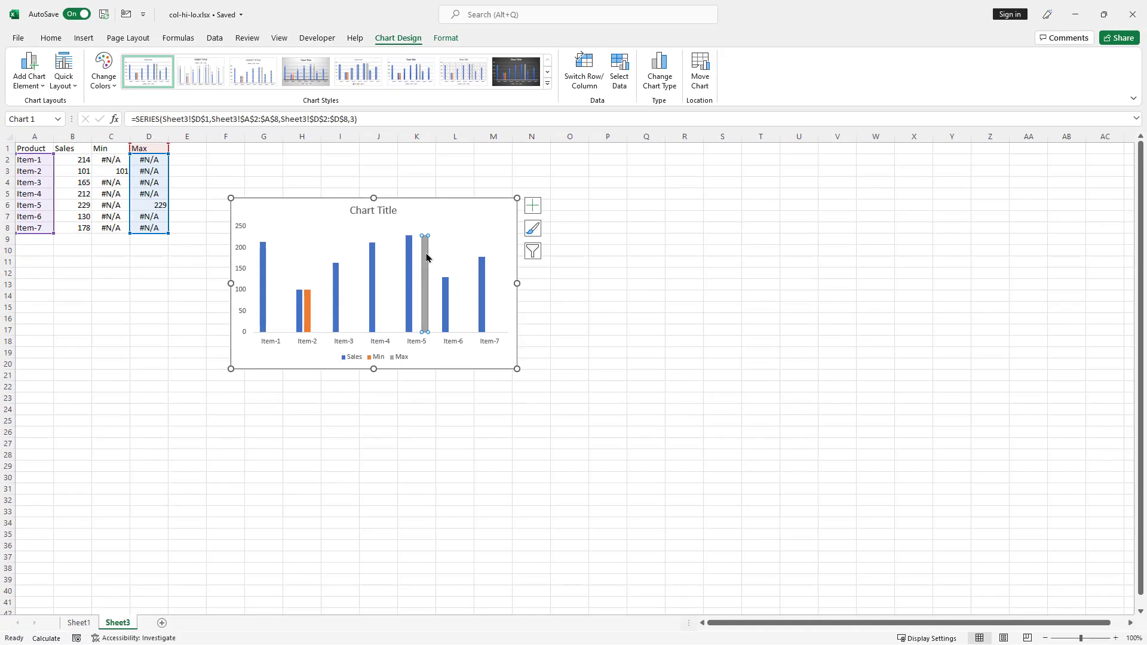
Give the Max series a solid green fill
right_click(427, 258)
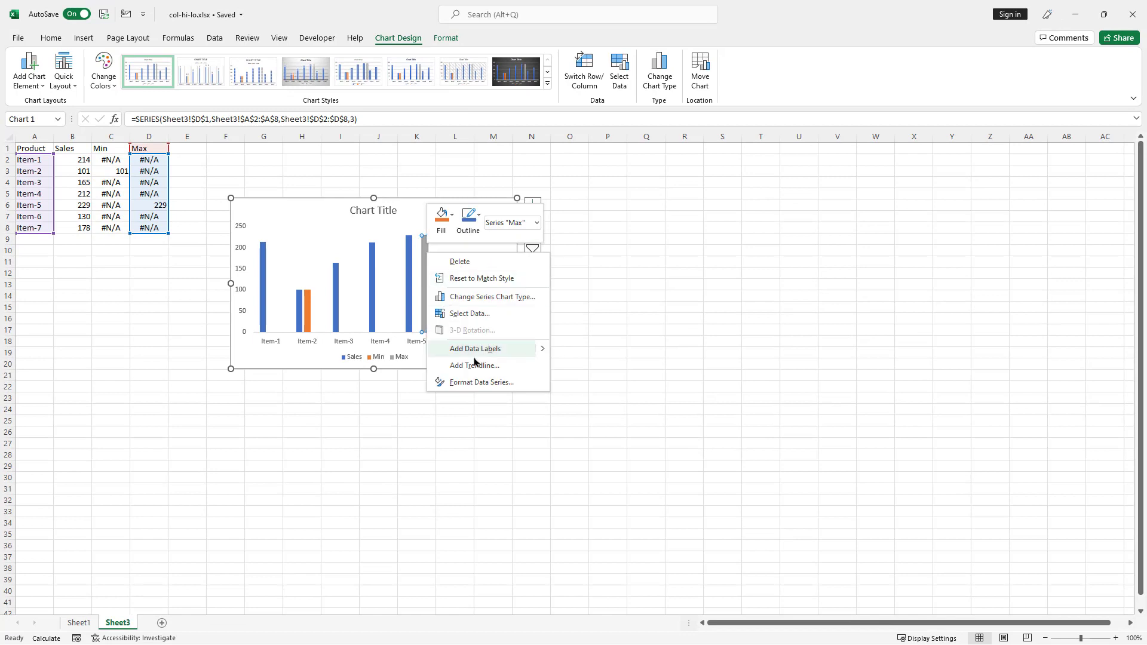
click(484, 388)
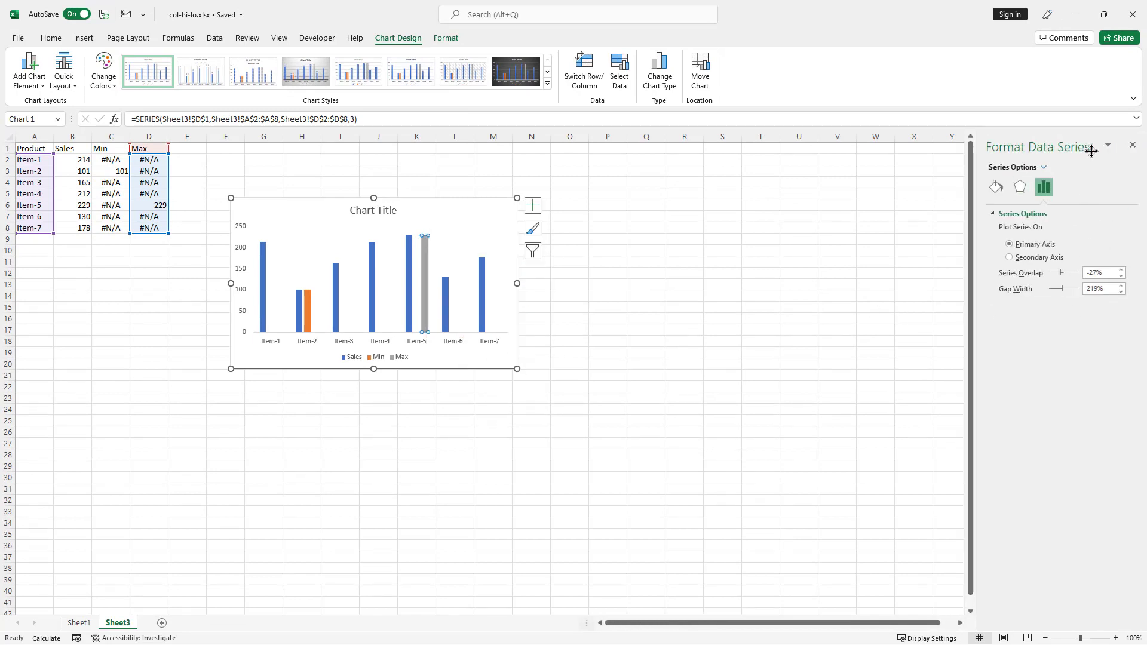
click(997, 187)
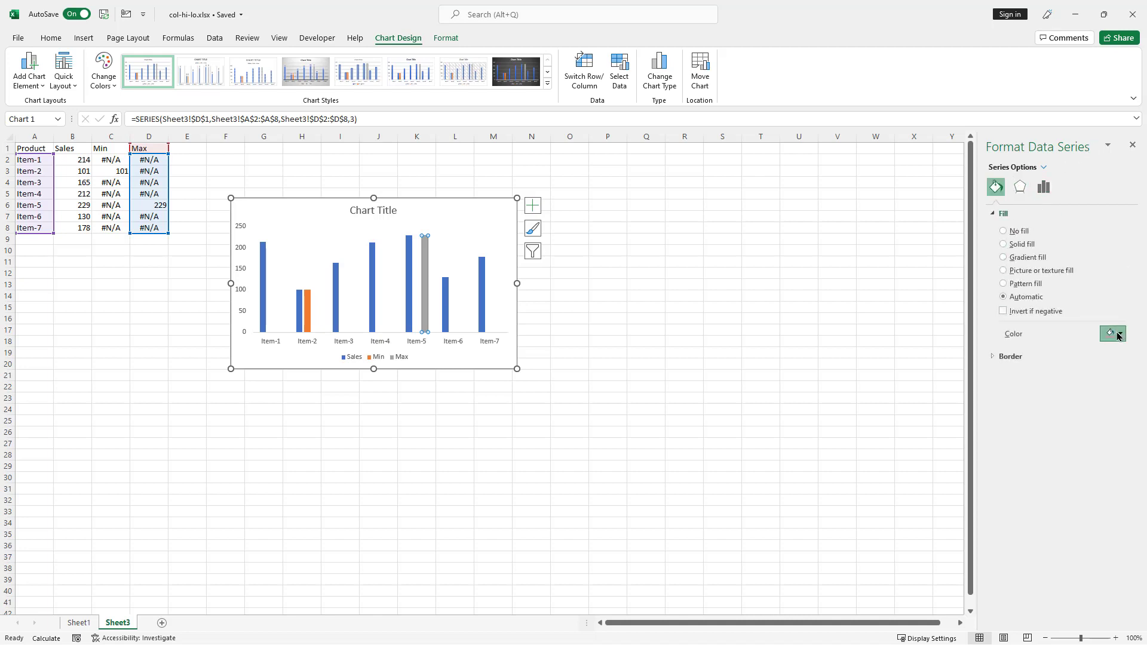
click(1119, 336)
click(1138, 366)
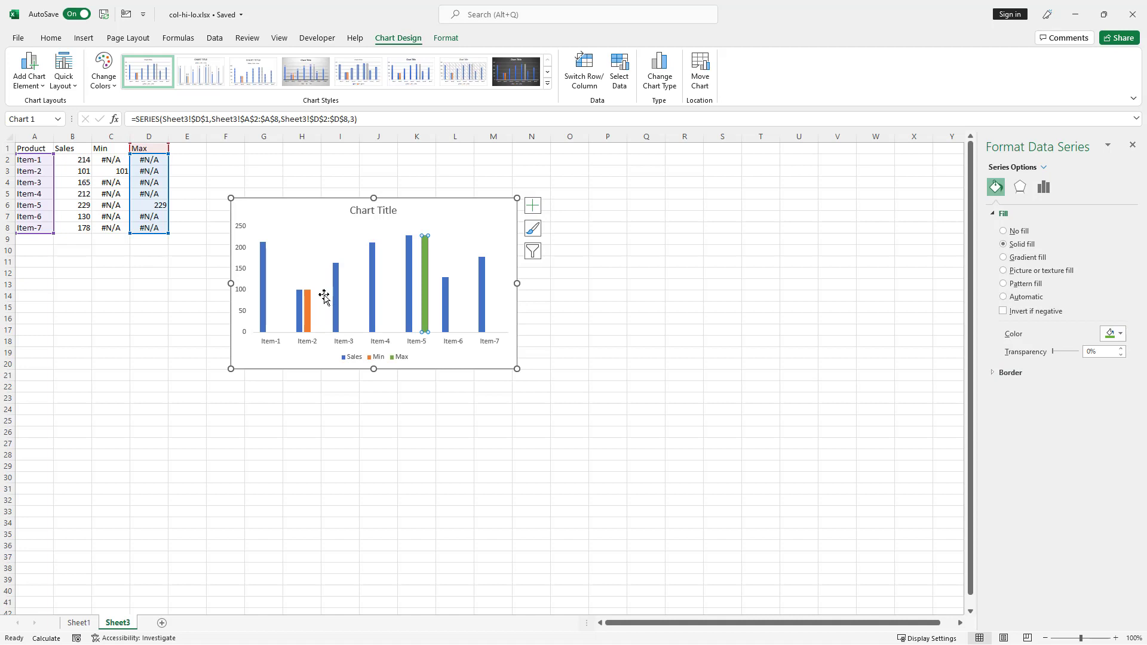
Give the Min series a solid yellow fill
click(309, 317)
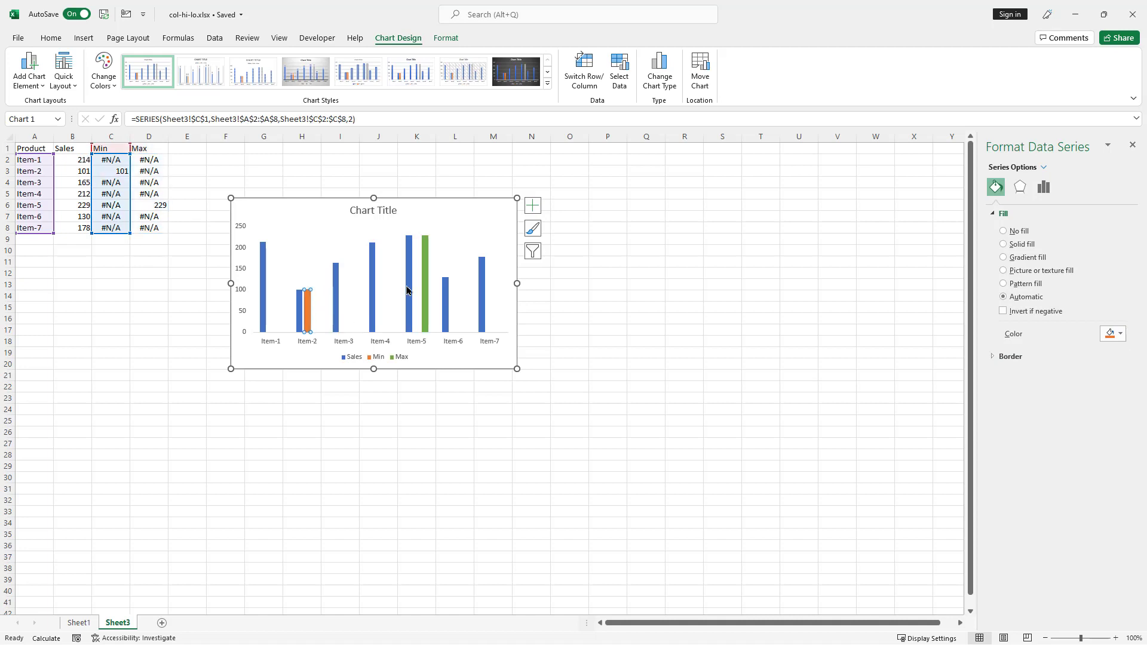
click(1115, 334)
click(1067, 445)
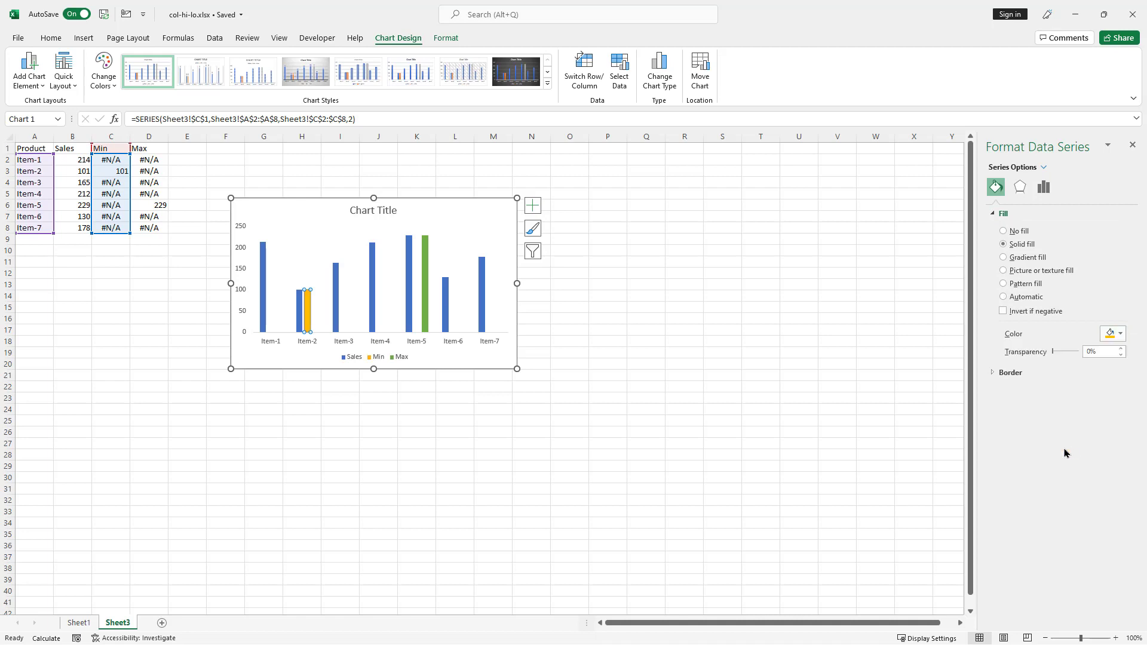
Fill the Sales bars gray and set the series overlap to 100%
click(479, 283)
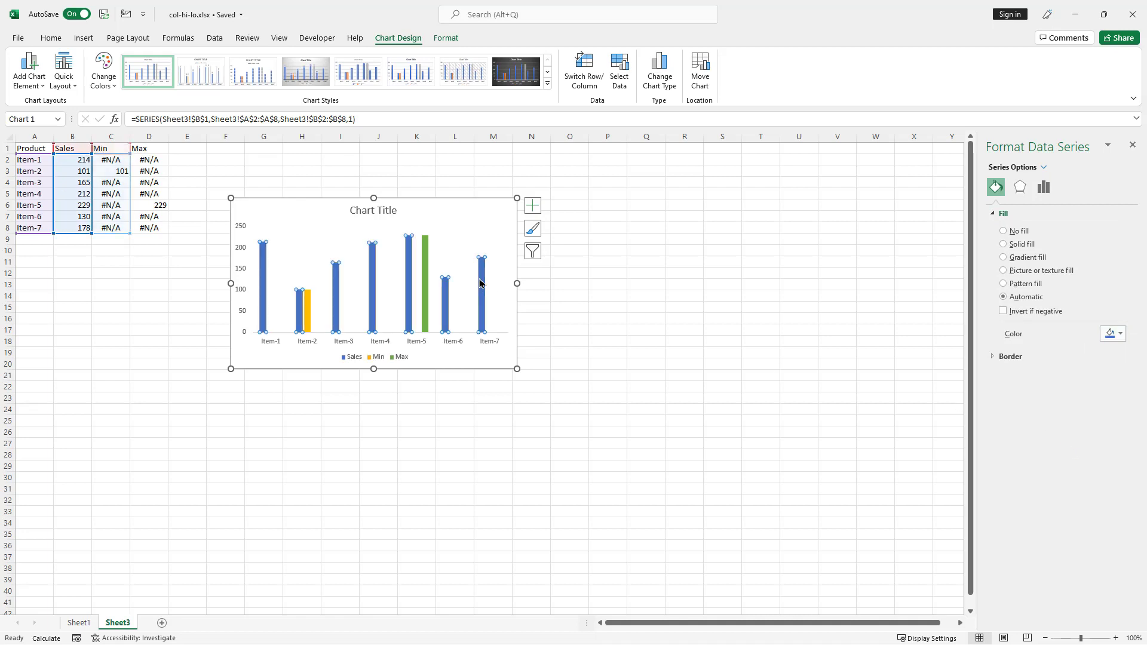
click(1111, 334)
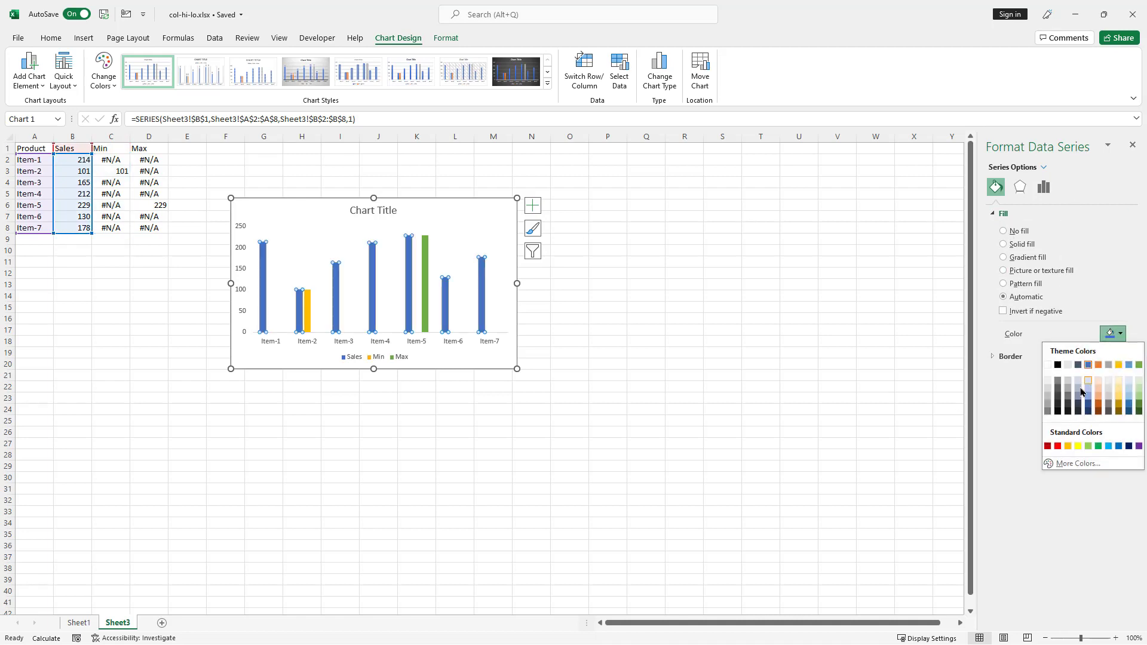
click(1048, 405)
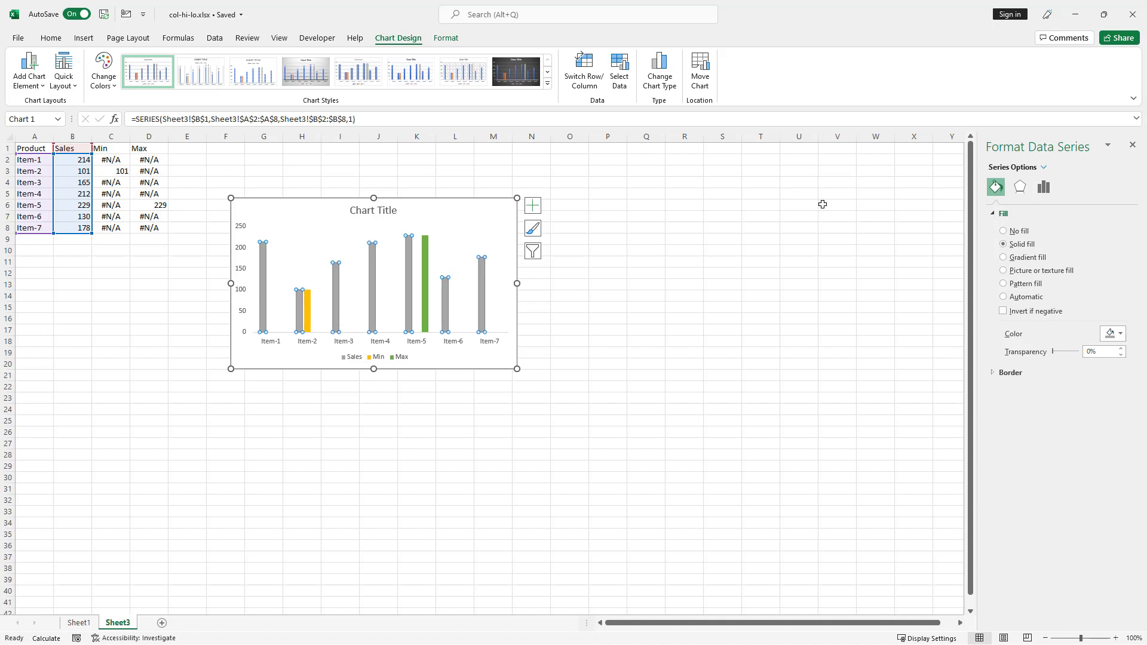
click(1045, 190)
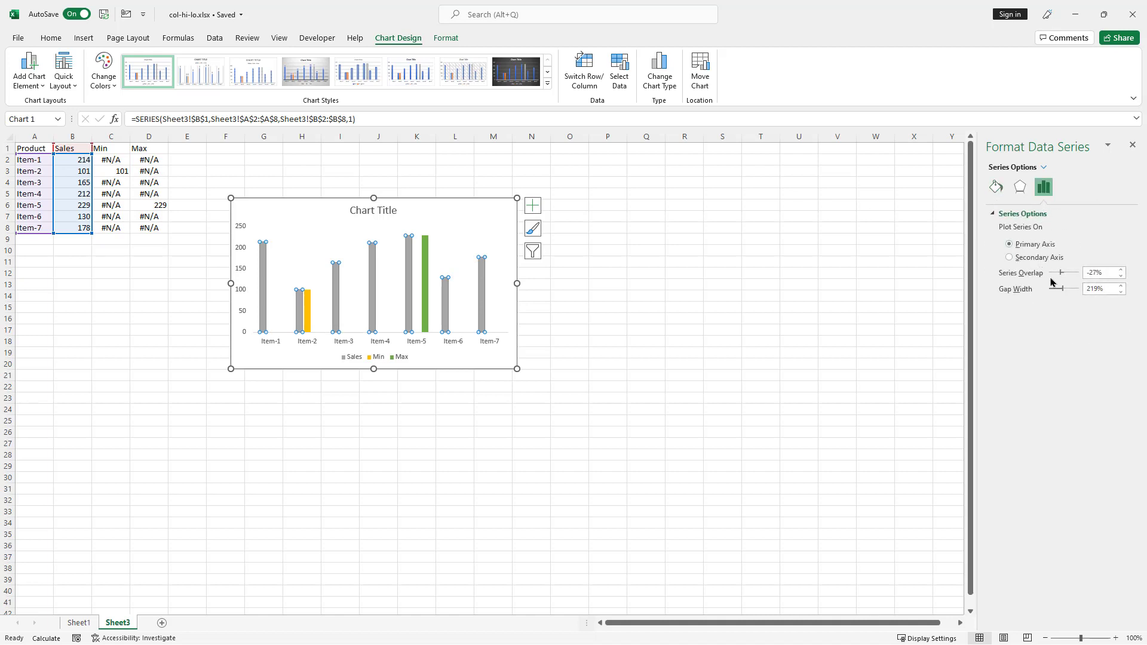
drag(1086, 277, 1086, 277)
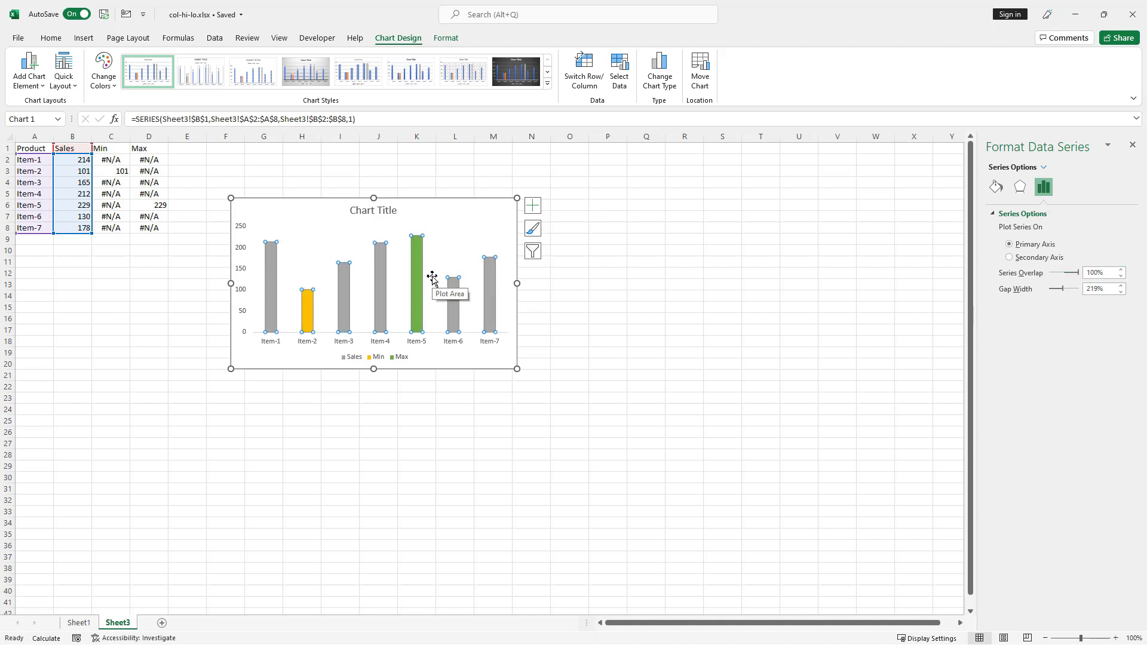
Delete the chart legend
click(392, 362)
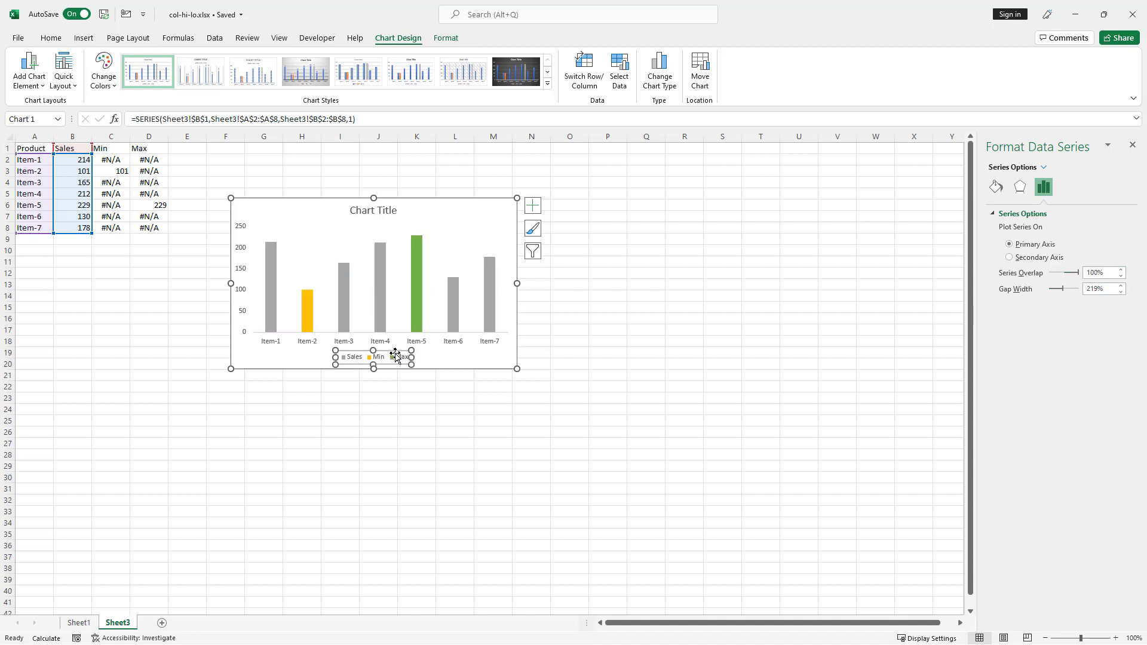
drag(392, 360, 396, 350)
key(Delete)
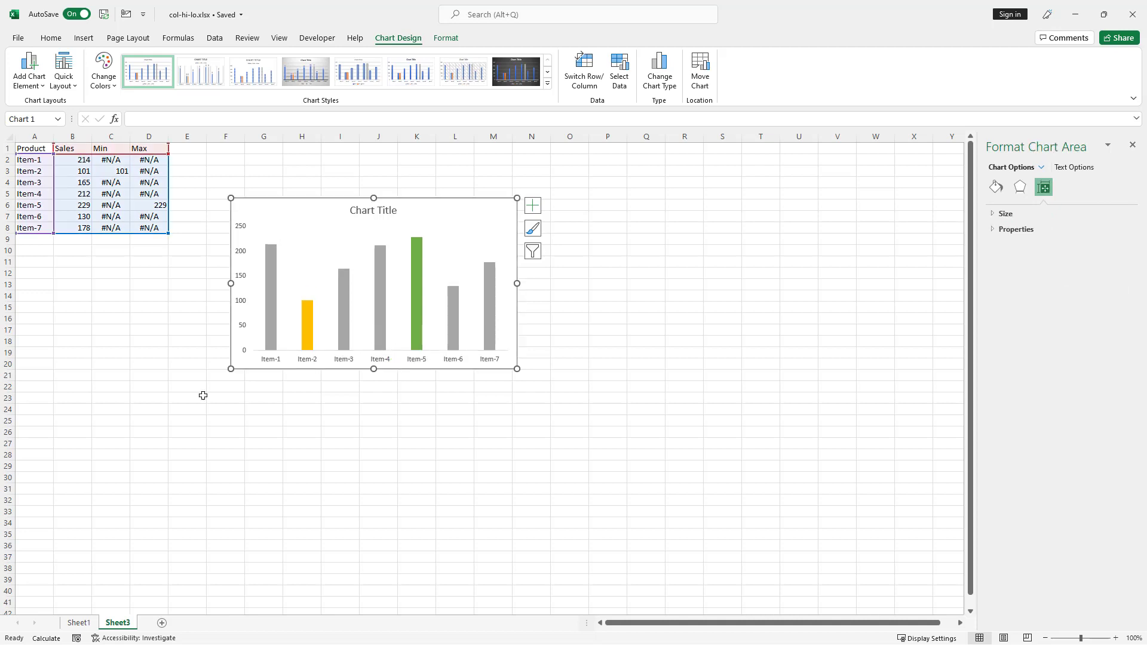
Recalculate with F9 until Item-3 (475) is green and Item-4 (191) yellow
click(151, 395)
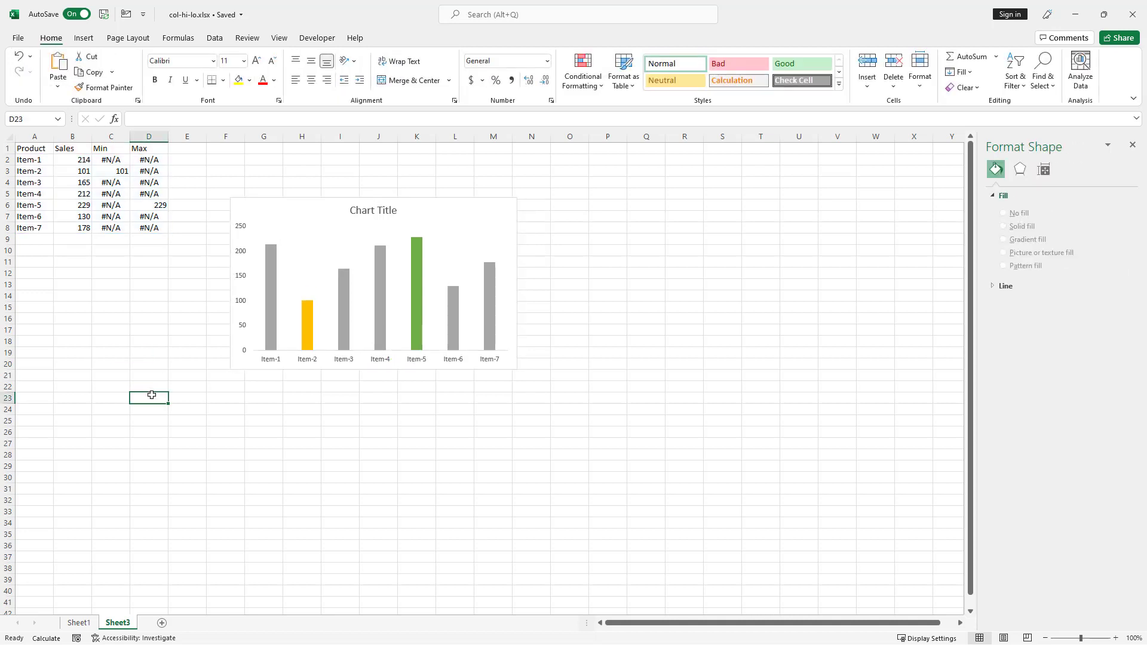
key(F9)
key(F9)
key(F9)
key(F9)
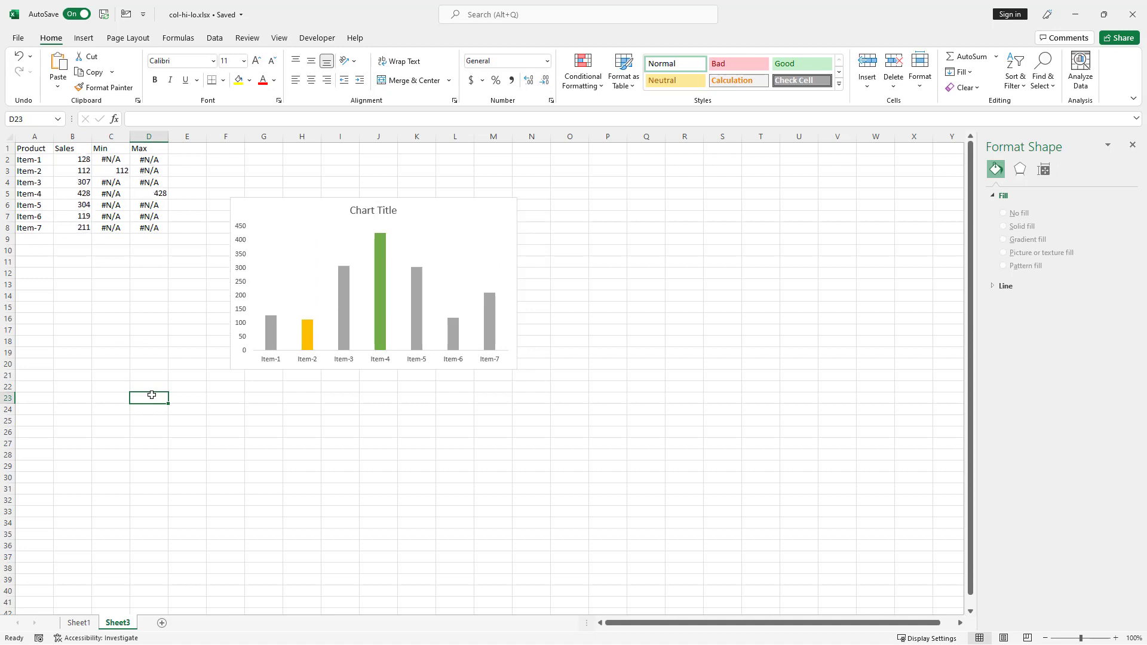
key(F9)
key(F9)
key(F9)
key(F9)
key(F9)
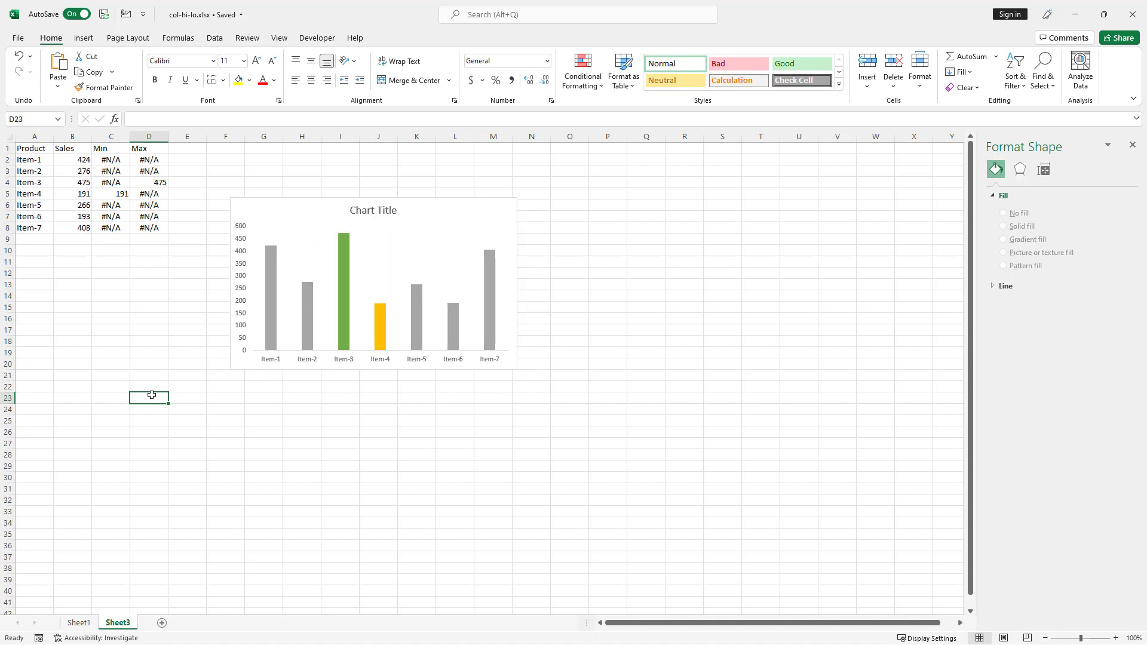
mouse_move(345, 261)
mouse_move(382, 339)
Hide the Min and Max columns C and D
drag(120, 138, 142, 142)
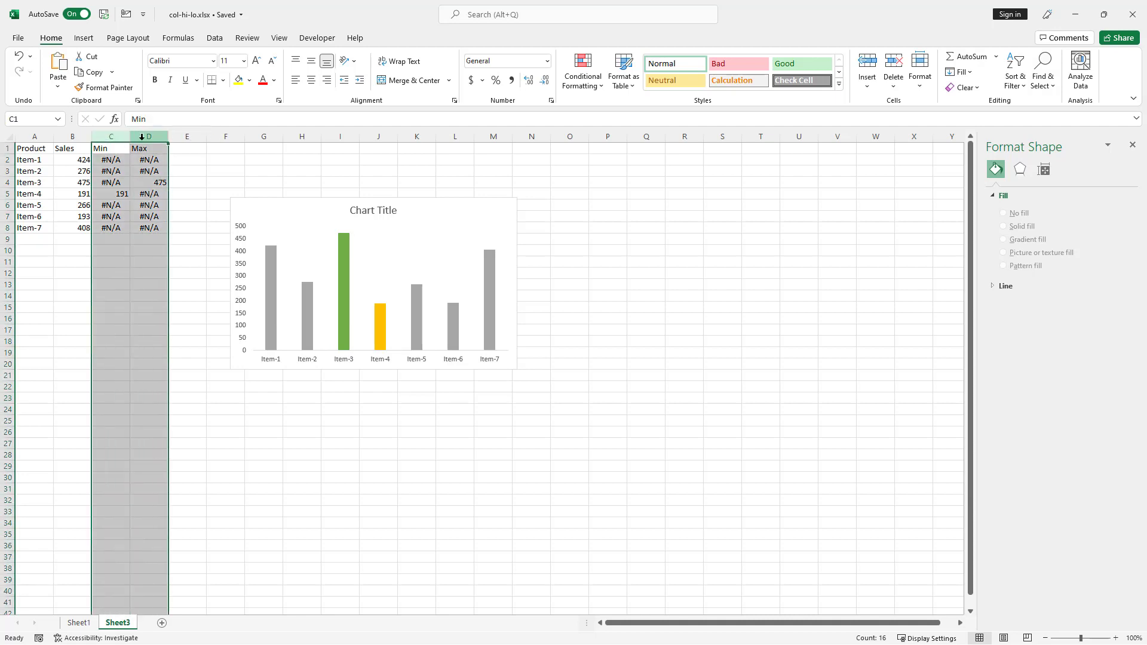
right_click(142, 143)
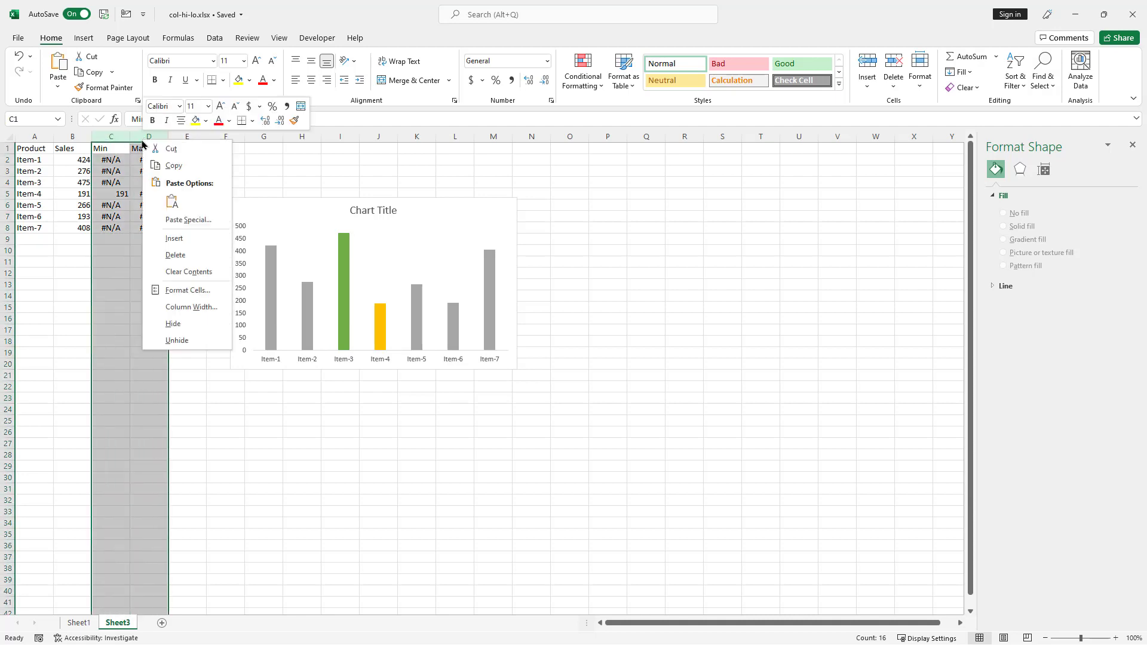
click(194, 324)
Turn on Show data in hidden rows and columns for the chart's data source
click(295, 274)
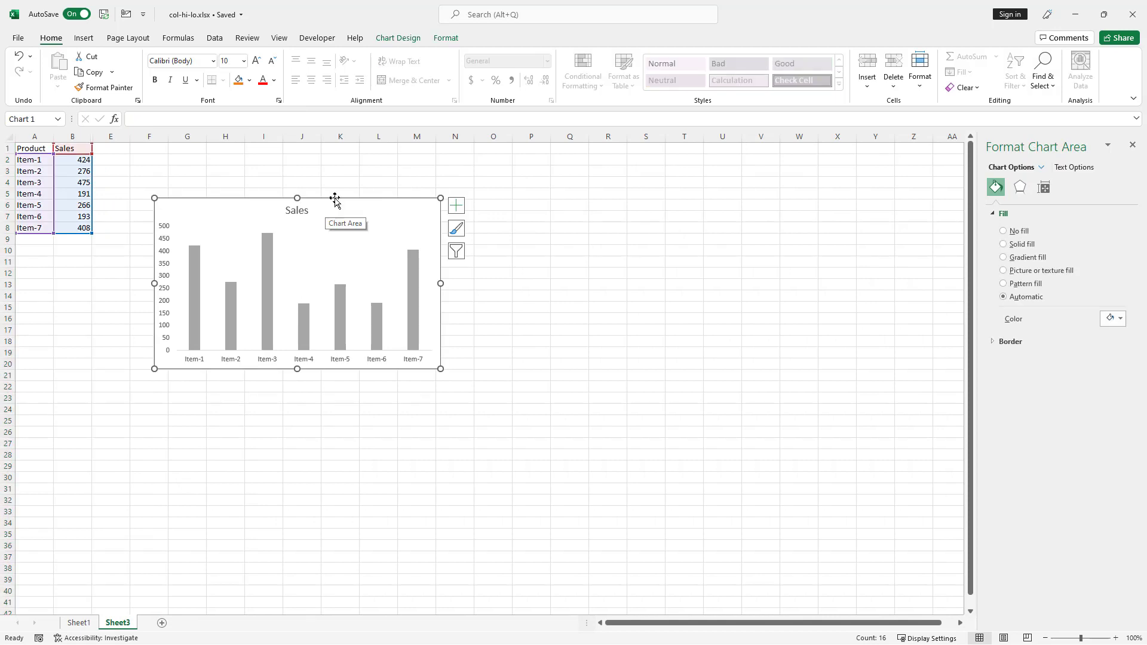
click(399, 38)
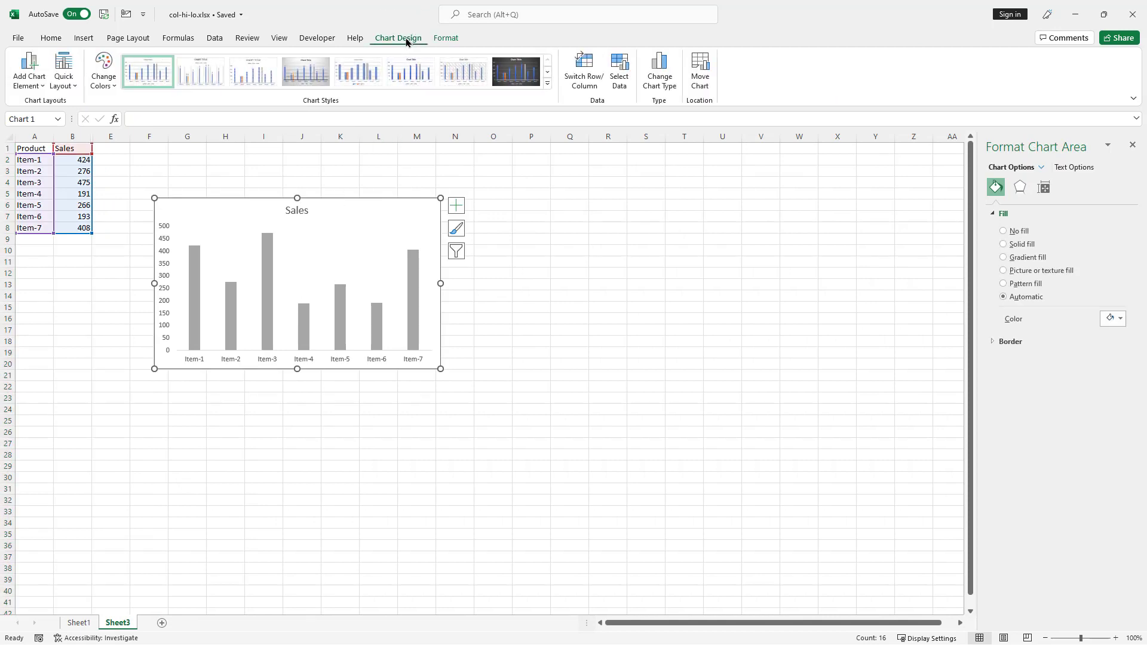
click(617, 78)
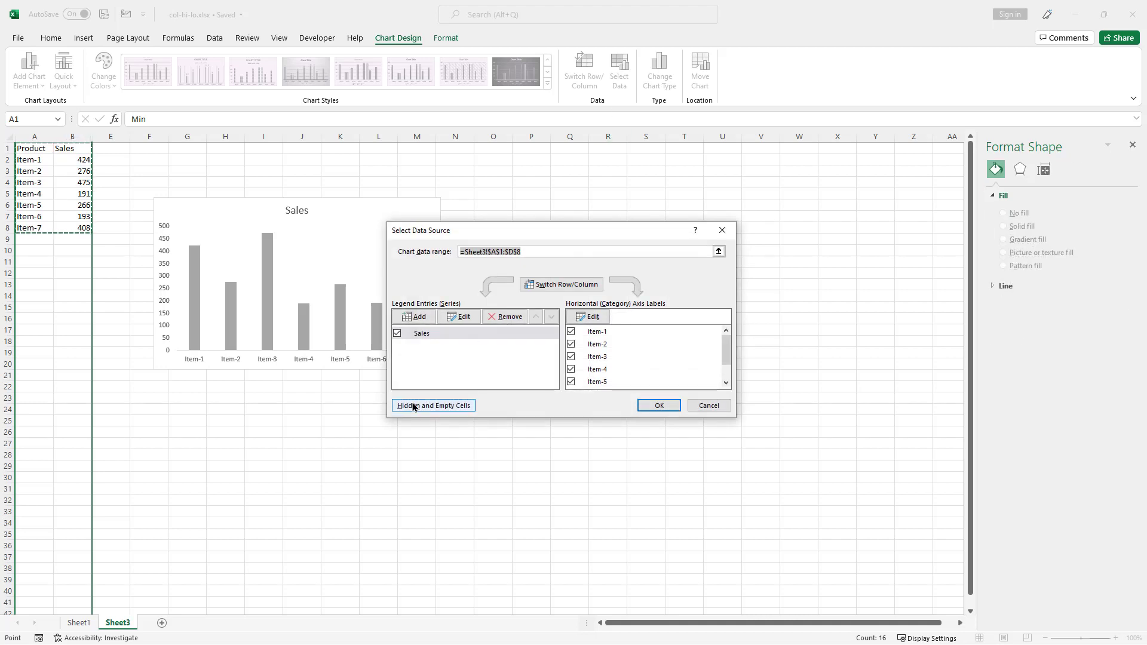
click(426, 408)
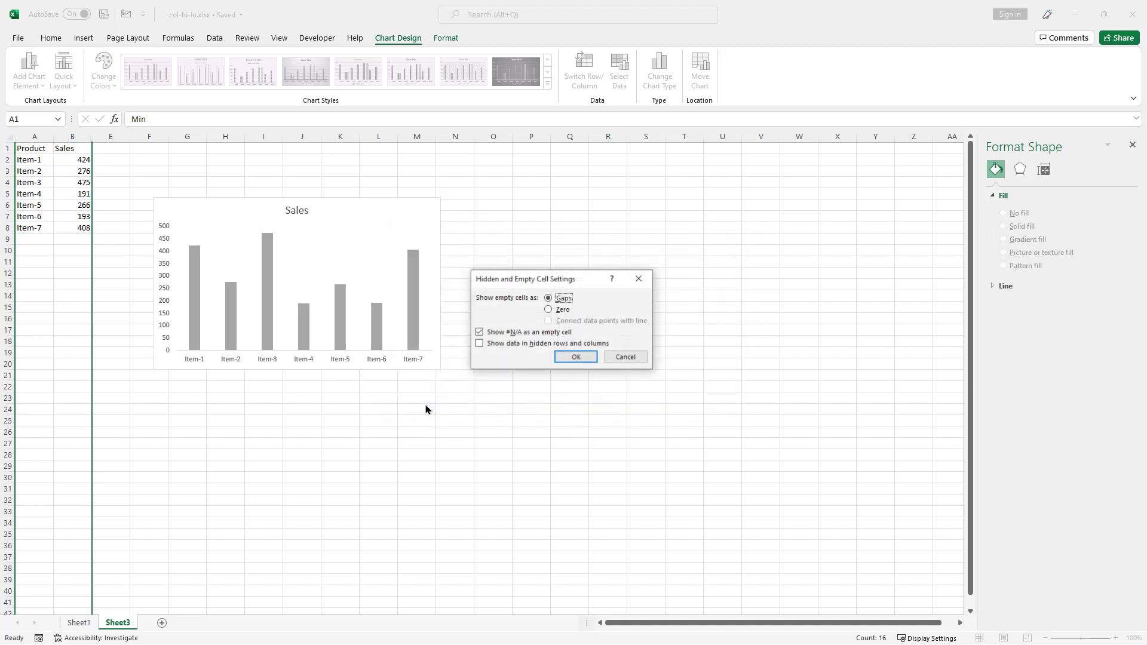
click(479, 344)
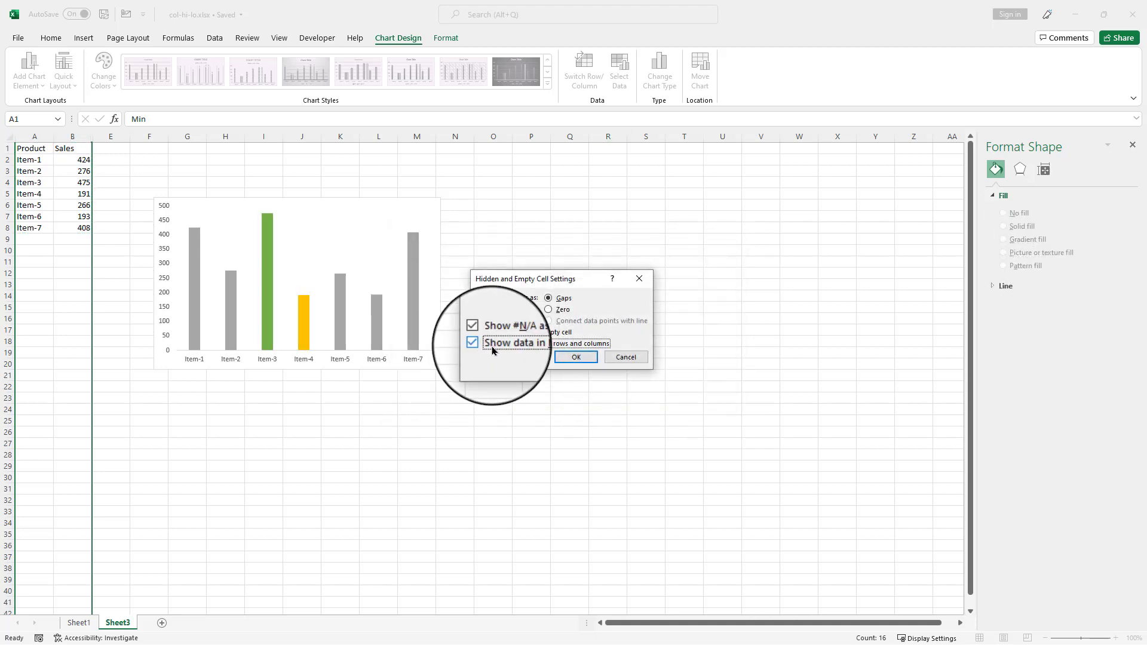
click(575, 354)
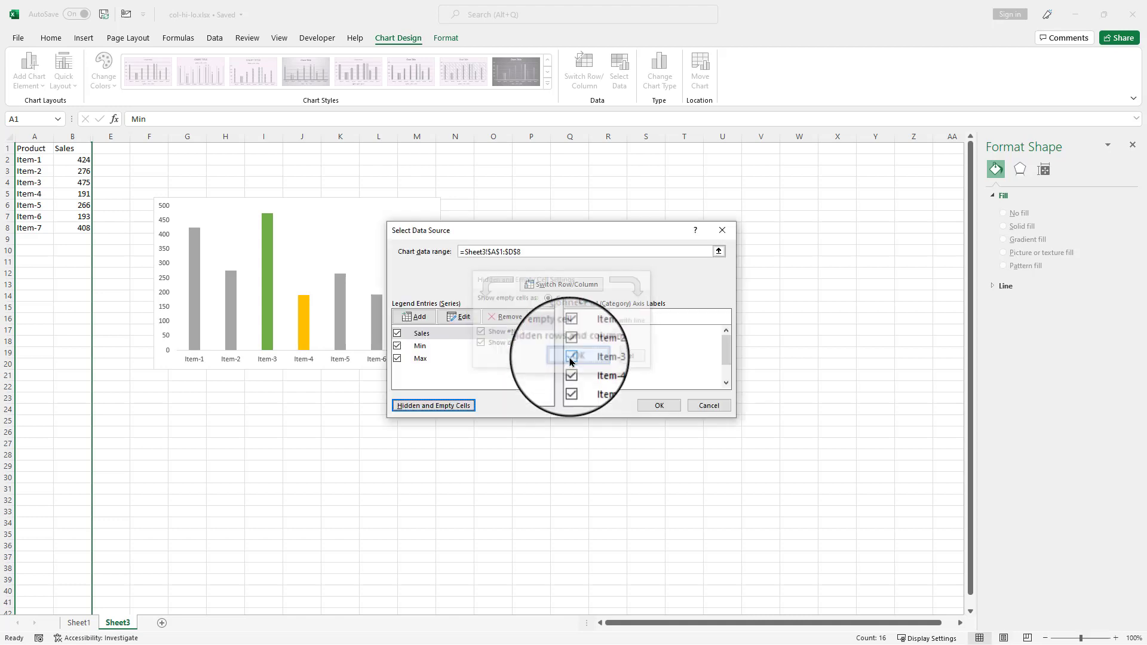
click(658, 405)
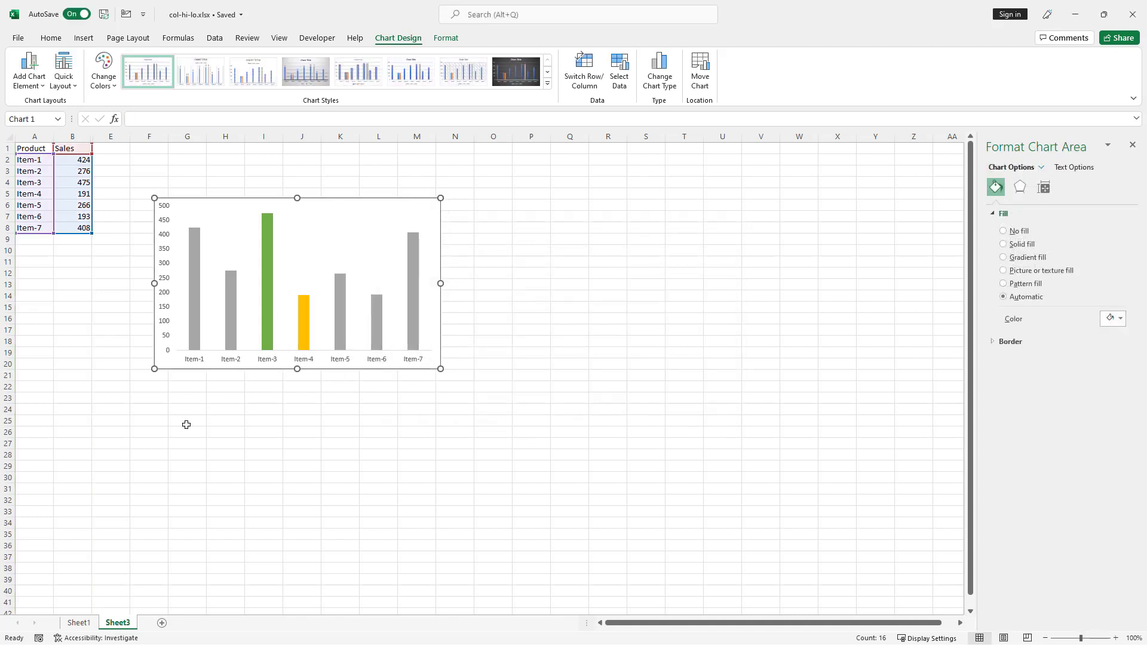
click(185, 421)
Recalculate with F9 so Item-4 (430) turns green and Item-2 (107) yellow
click(74, 431)
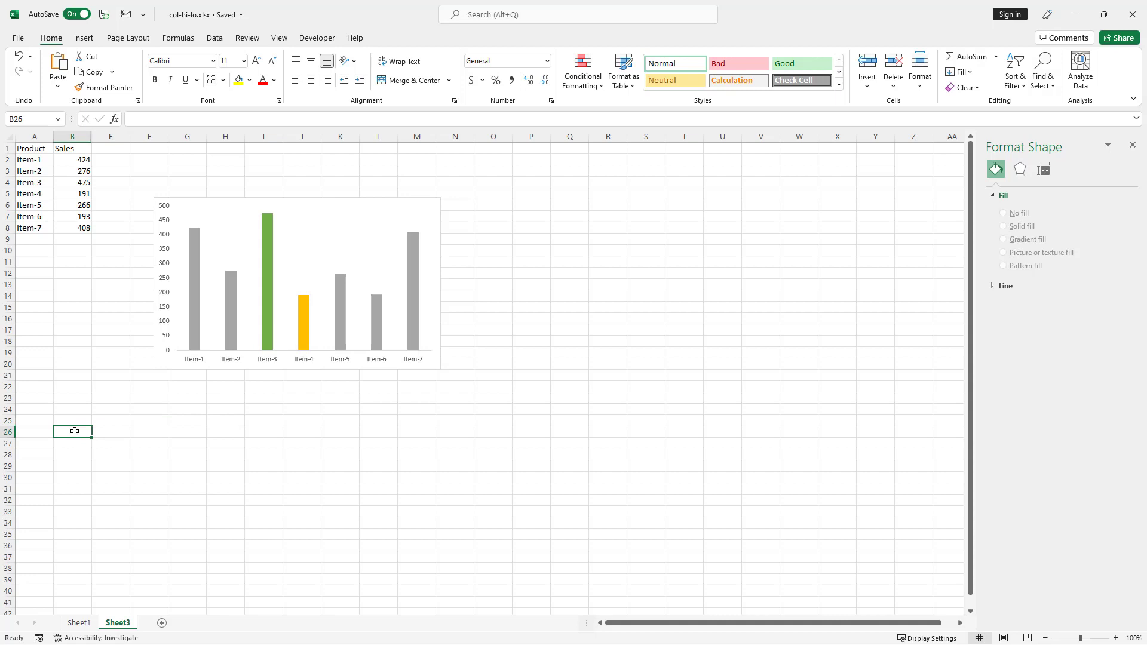
key(F9)
key(F9)
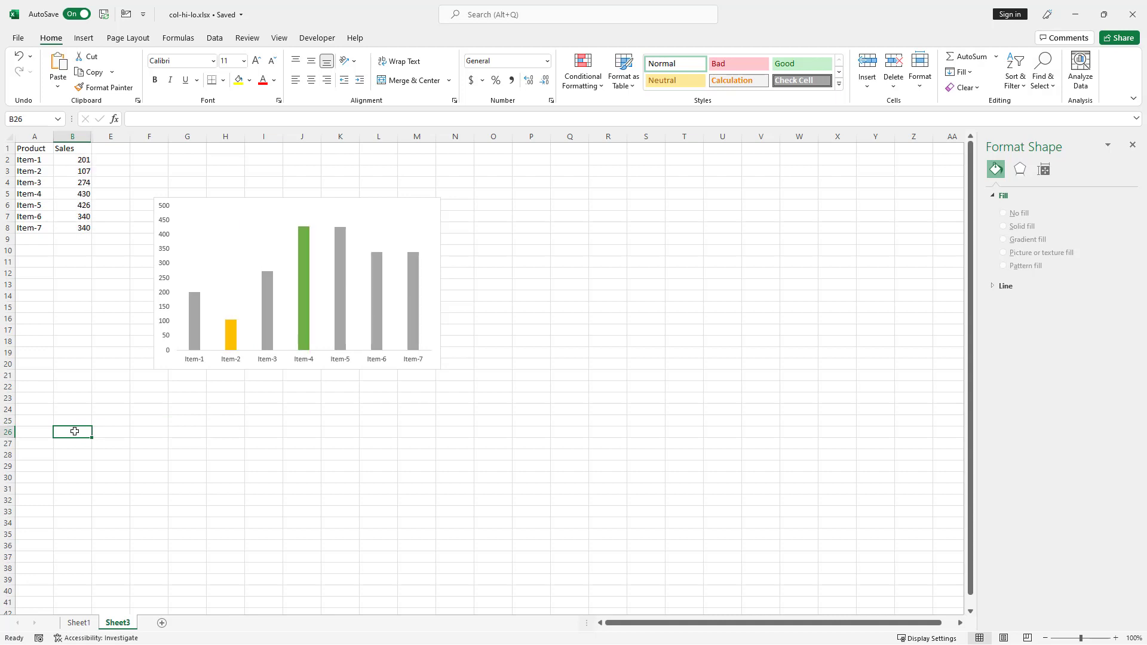
key(F9)
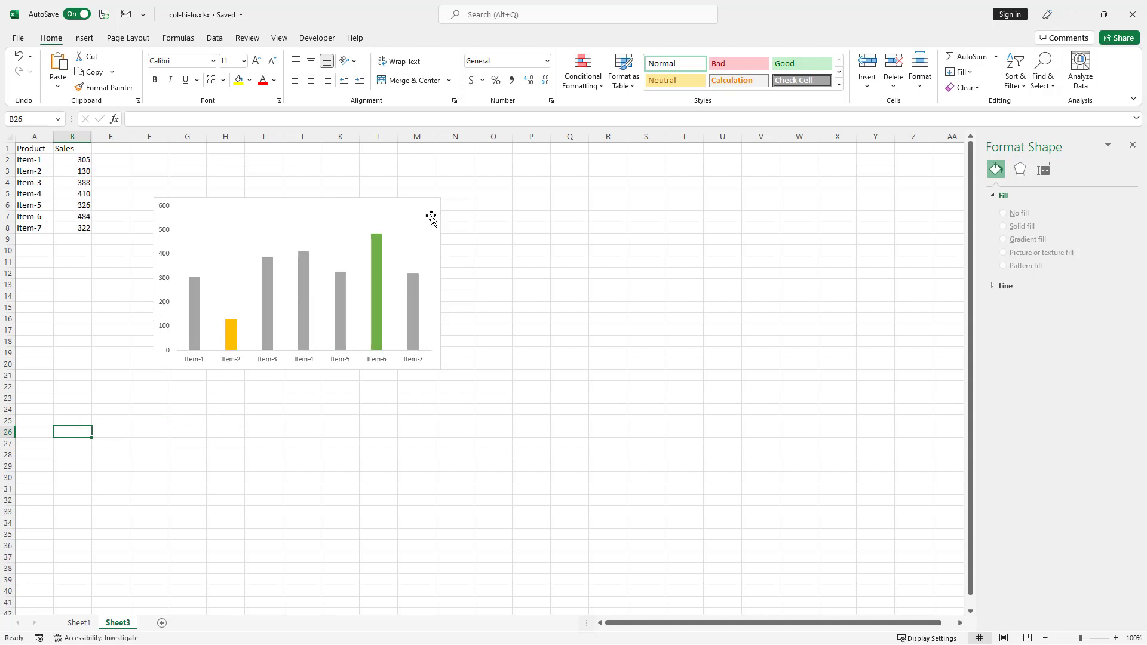